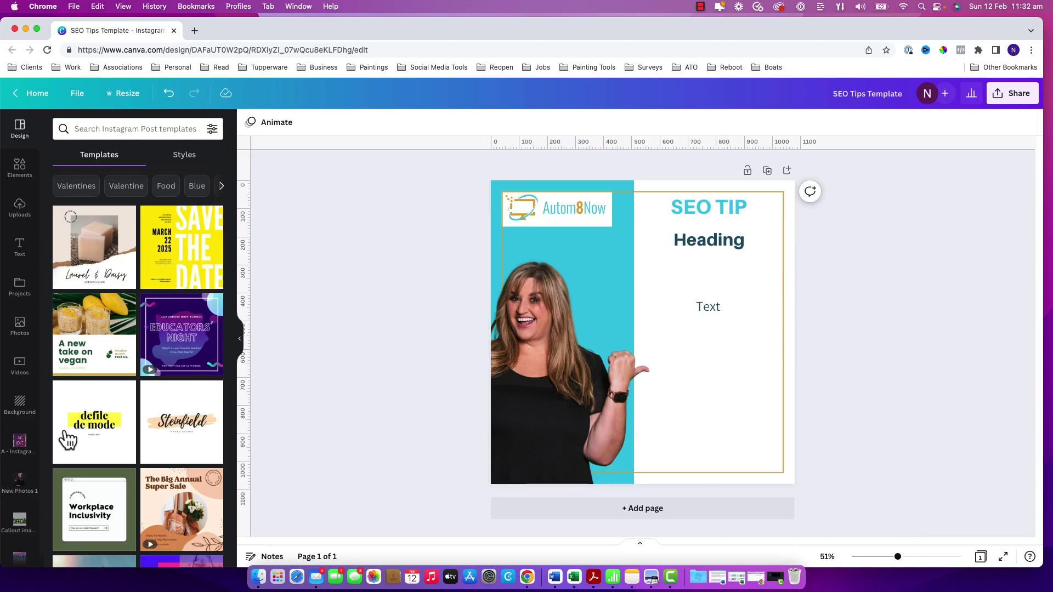
# Check the design's Heading text box, framed group and Text placeholder in Canva.
pyautogui.moveTo(70, 437)
pyautogui.click(762, 240)
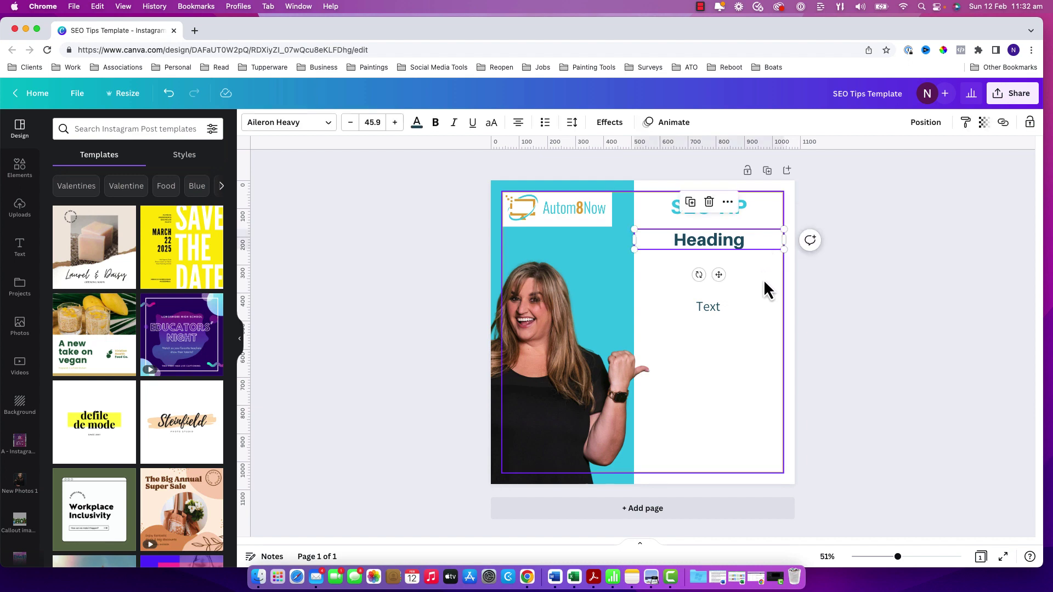
pyautogui.click(735, 315)
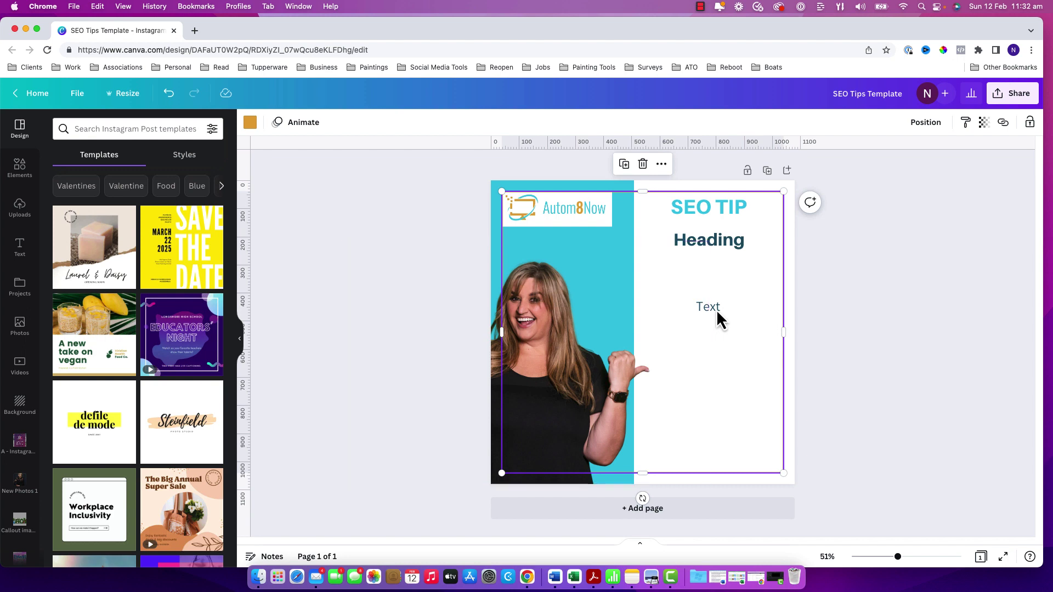
pyautogui.click(716, 310)
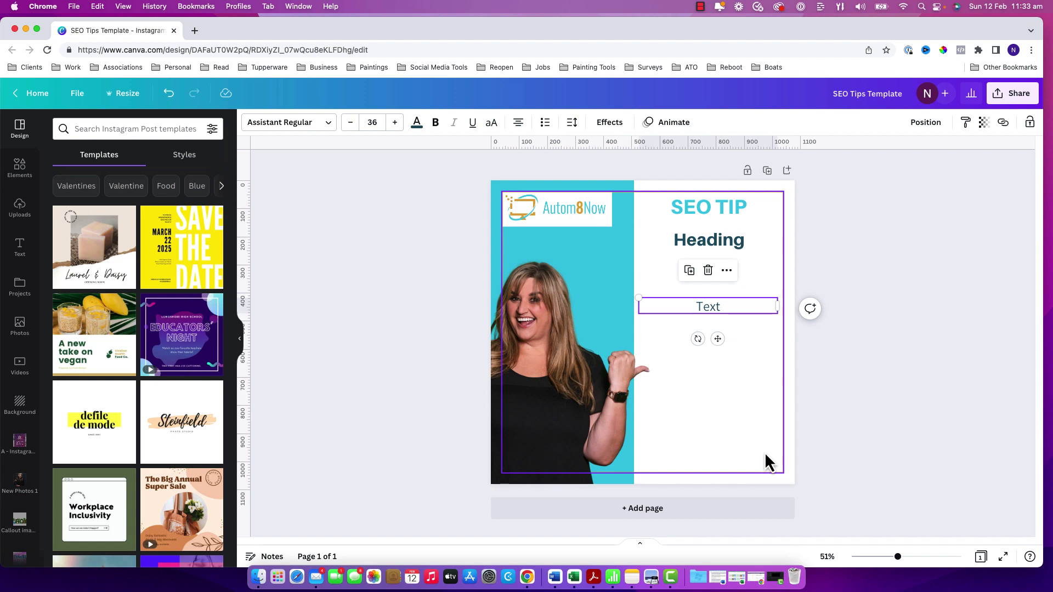
pyautogui.click(871, 401)
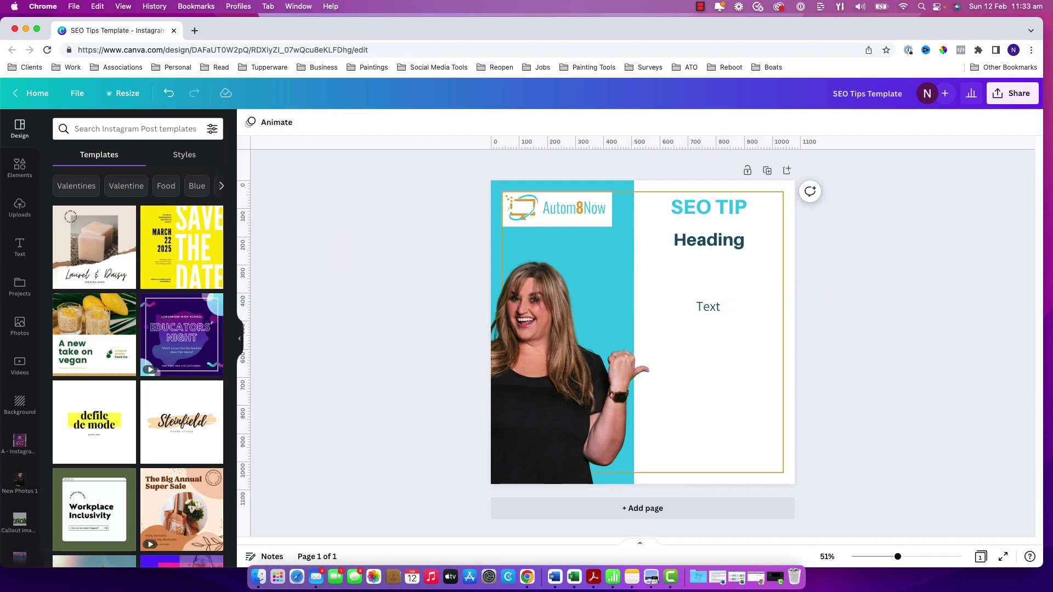
# Save the Excel sheet as seo tips.csv (CSV UTF-8) in Downloads, replacing the existing file.
pyautogui.press('super+Tab')
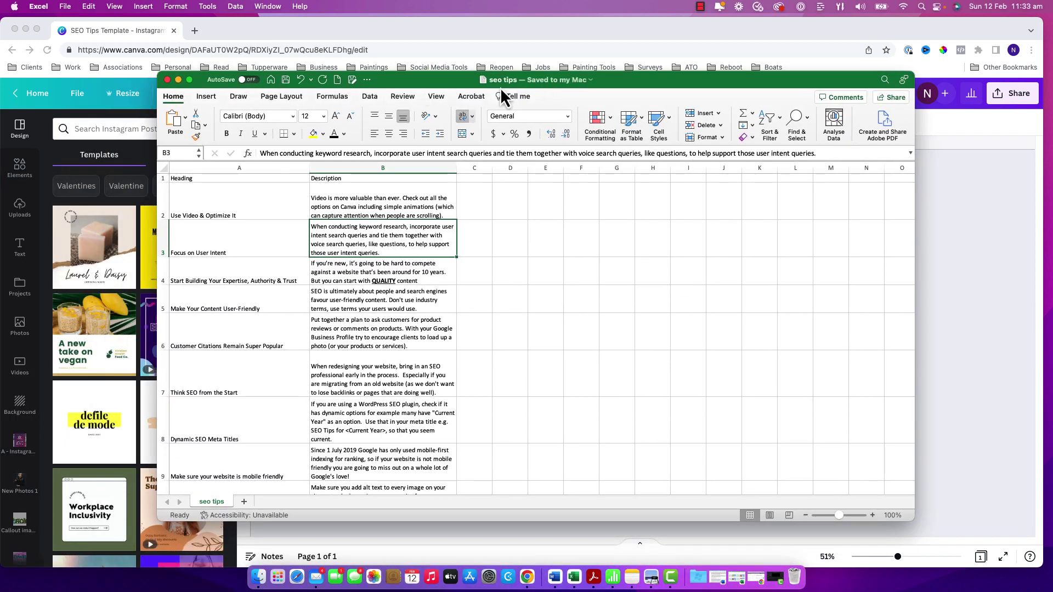
pyautogui.click(351, 83)
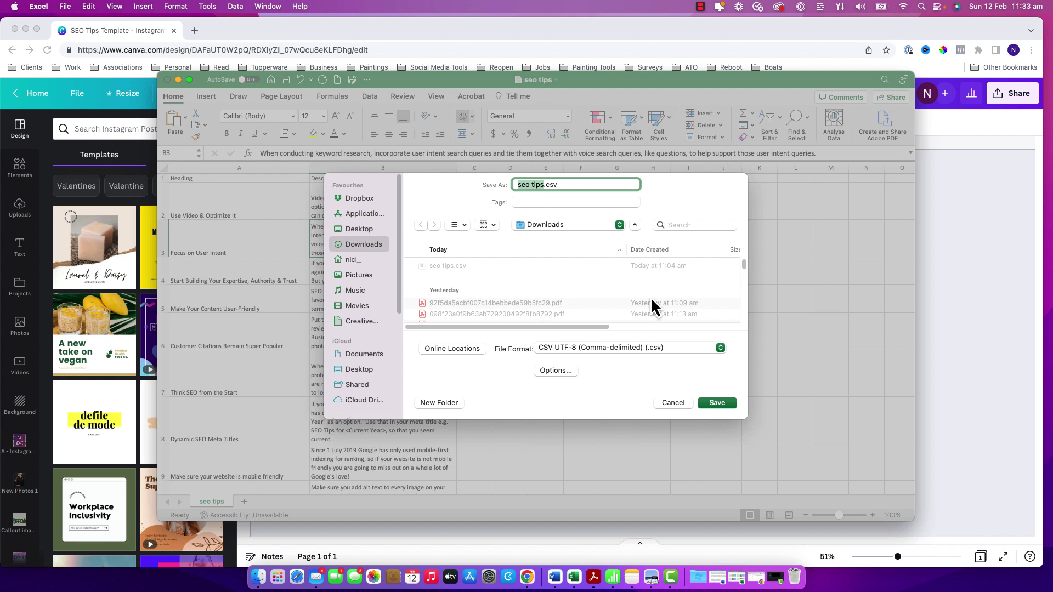
pyautogui.click(731, 404)
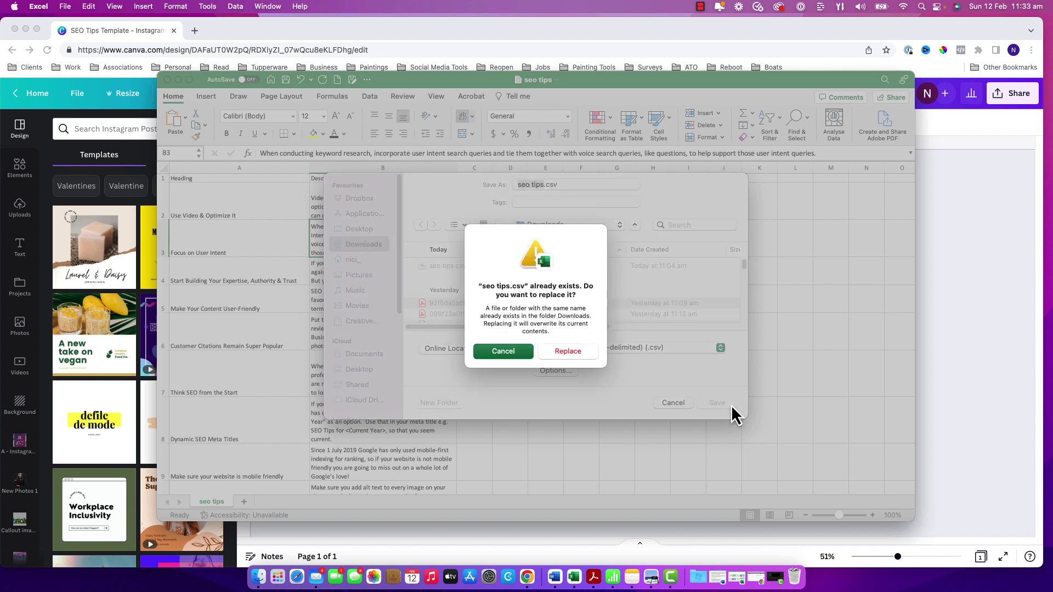
pyautogui.click(580, 349)
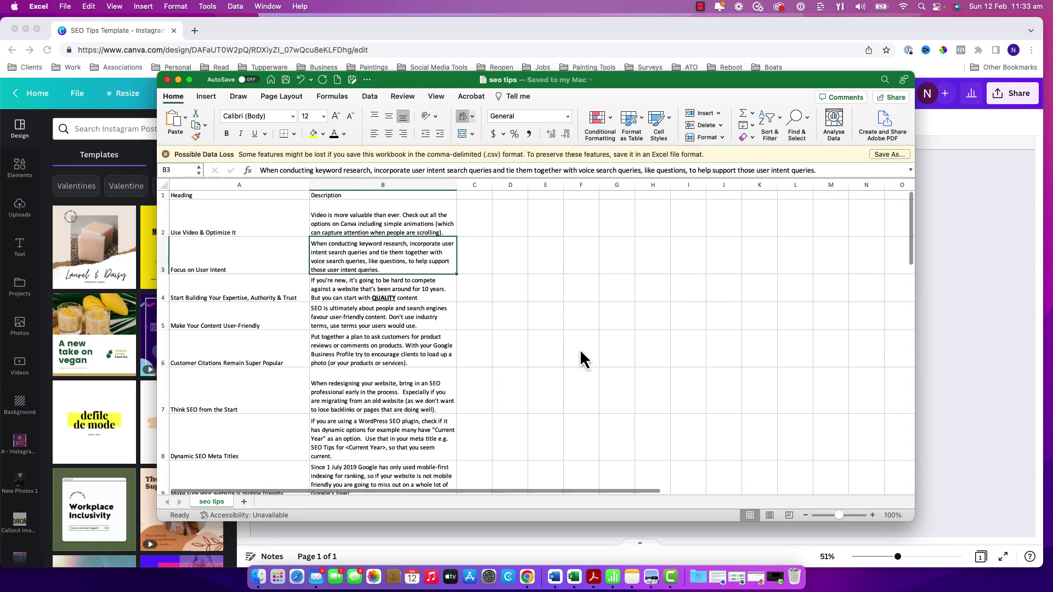
pyautogui.click(165, 154)
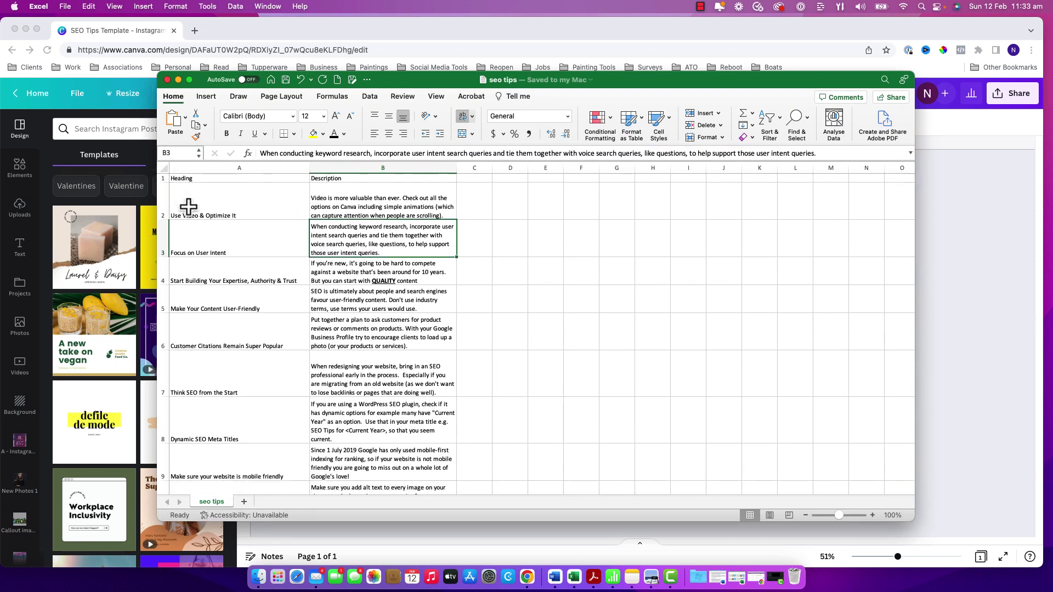
# Review the Heading and Description columns of the 12 tips, then close the workbook.
pyautogui.click(231, 179)
pyautogui.click(367, 177)
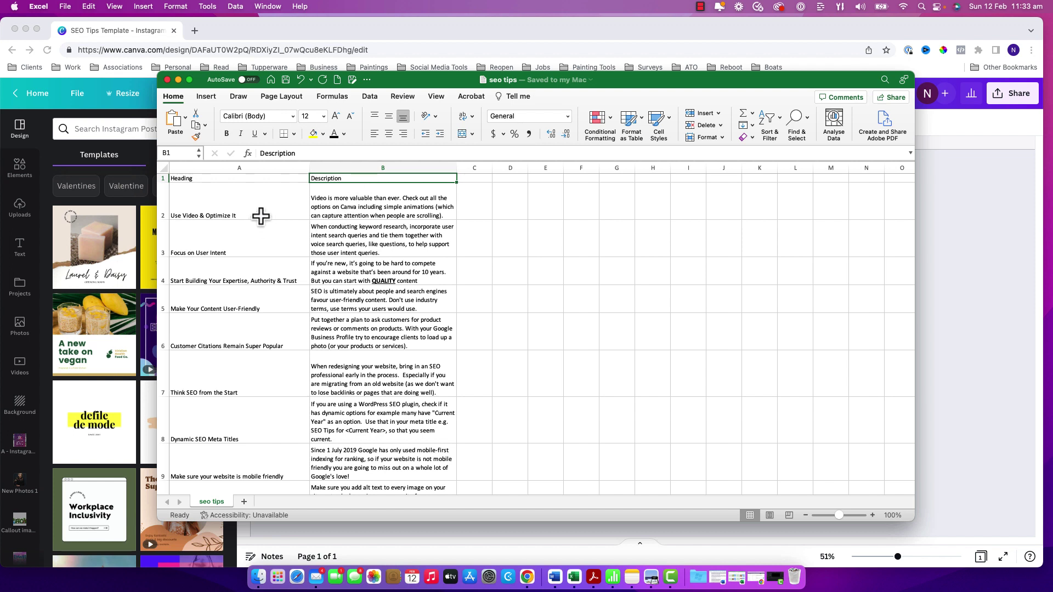
pyautogui.scroll(-1, 284, 237)
pyautogui.scroll(-5, 285, 237)
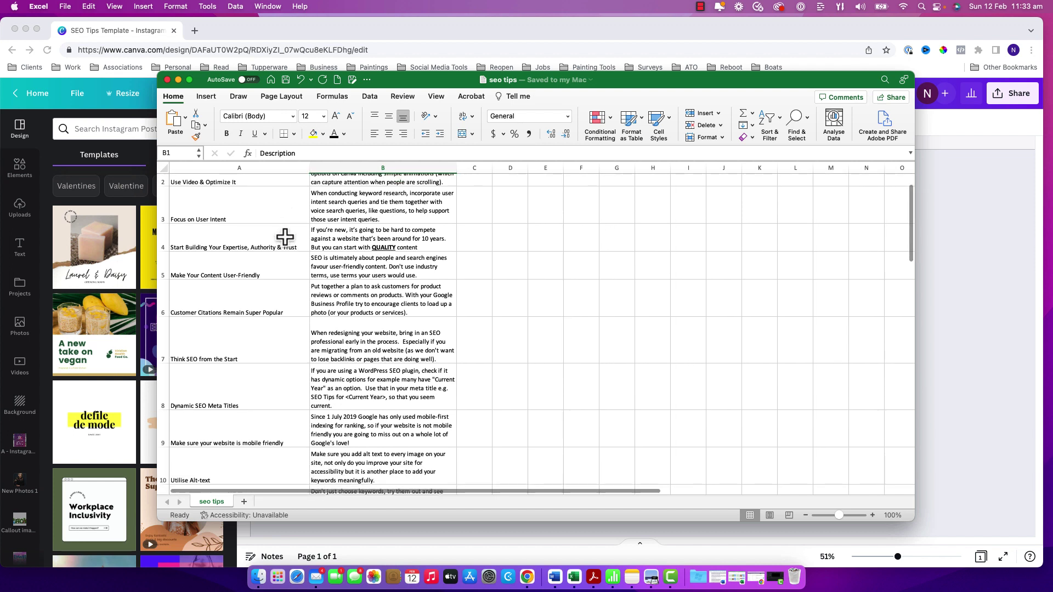
pyautogui.scroll(-2, 285, 237)
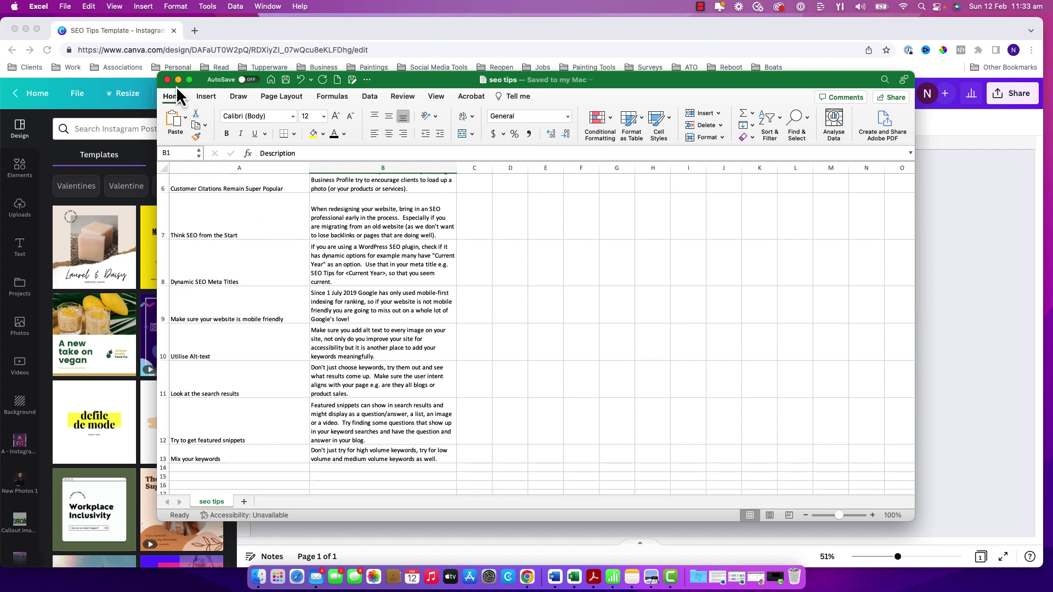
pyautogui.click(167, 80)
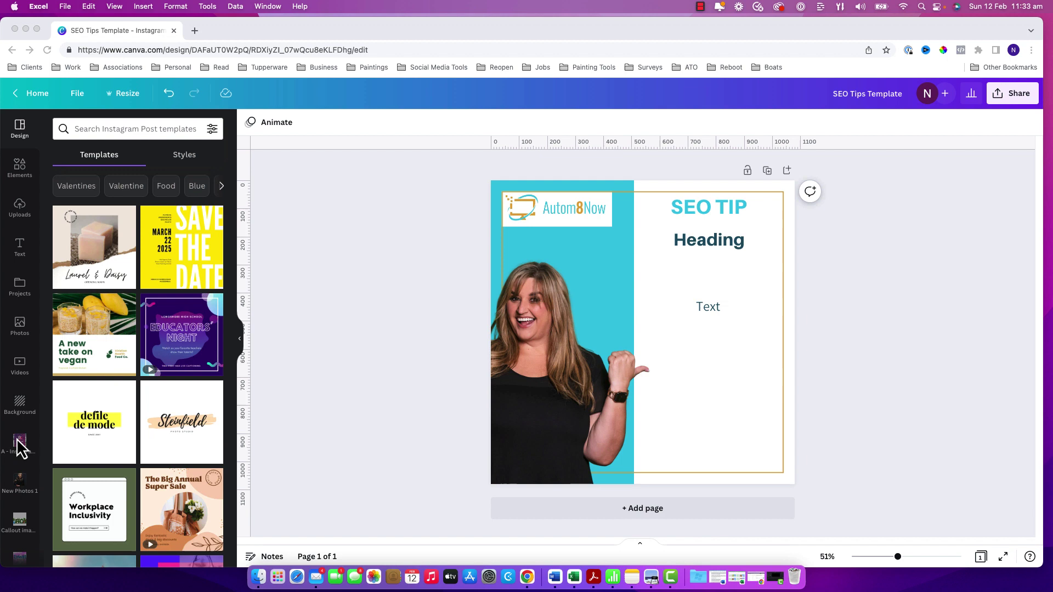
# Back in Canva, launch Bulk create from the Apps list under More from Canva.
pyautogui.scroll(-10, 19, 444)
pyautogui.scroll(-5, 20, 447)
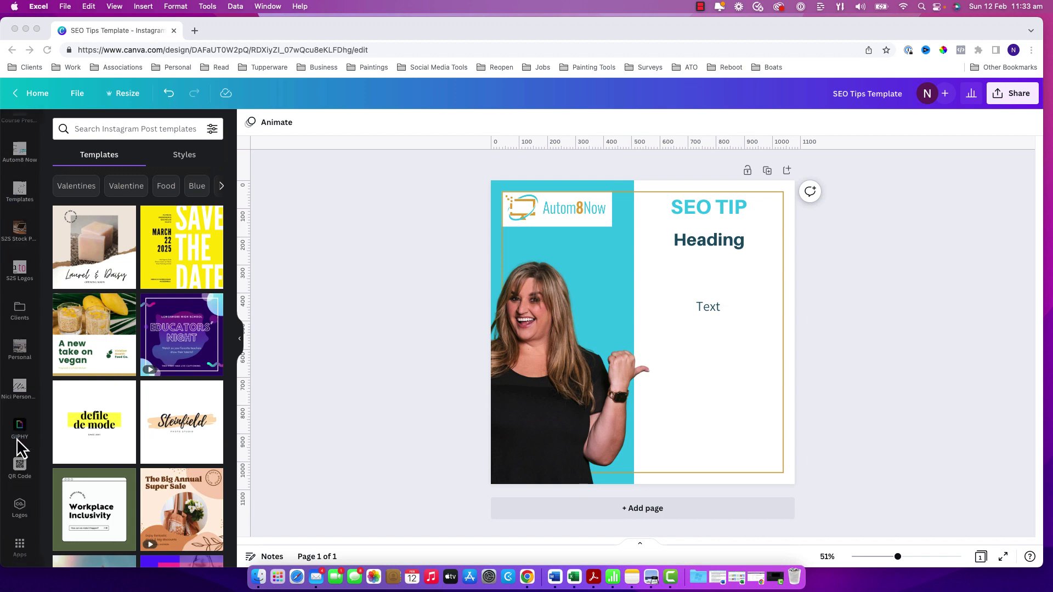
pyautogui.click(20, 551)
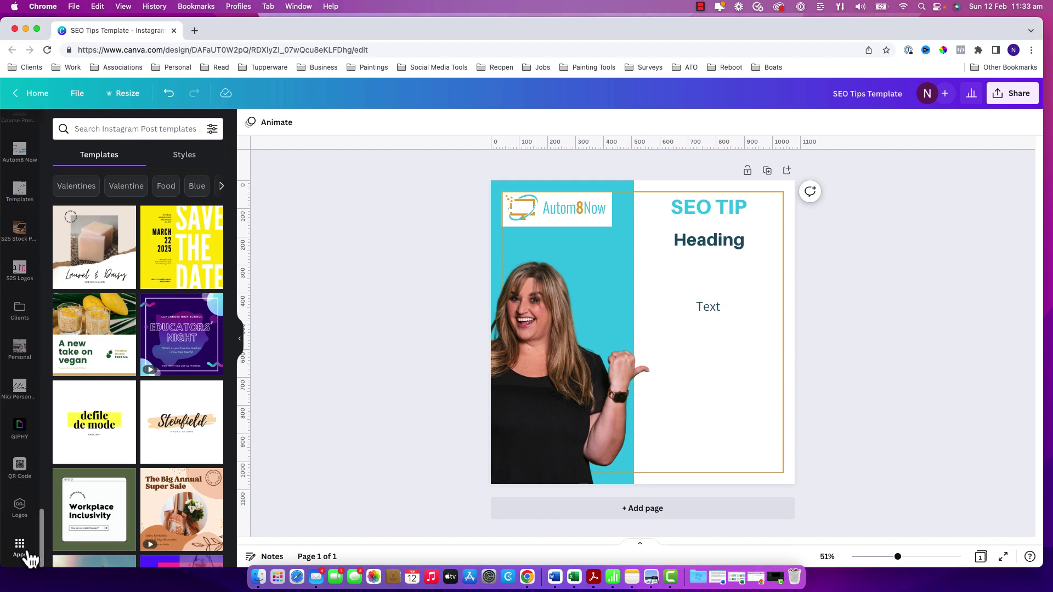
pyautogui.click(26, 555)
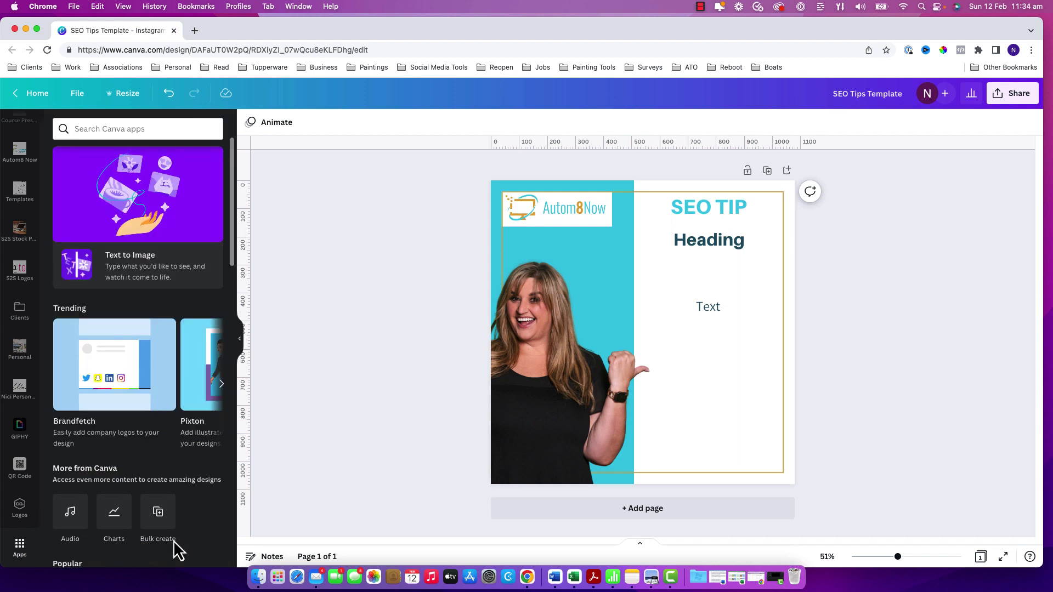
pyautogui.scroll(-3, 181, 534)
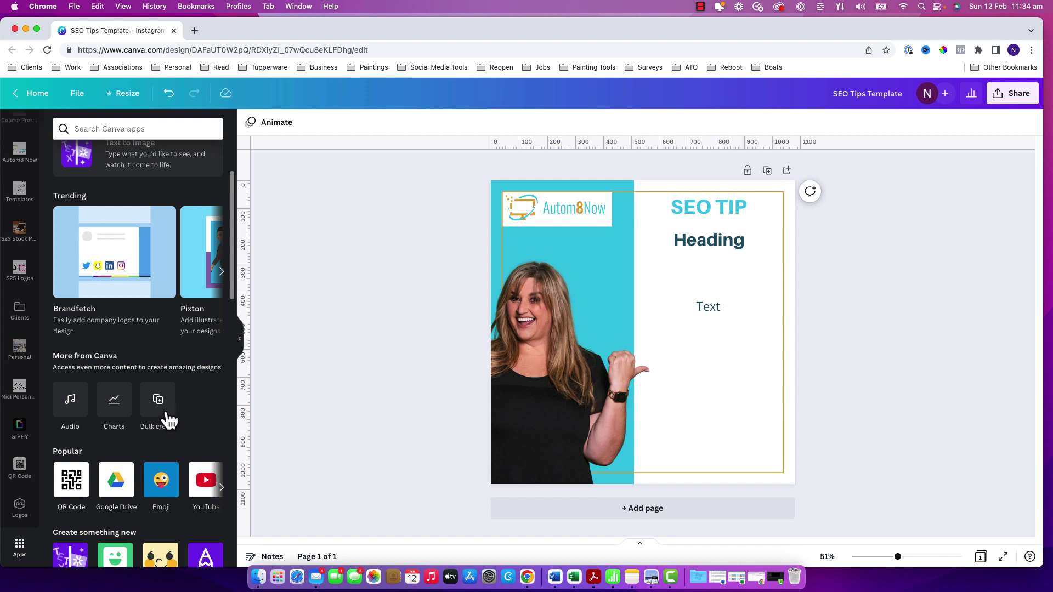
pyautogui.click(166, 413)
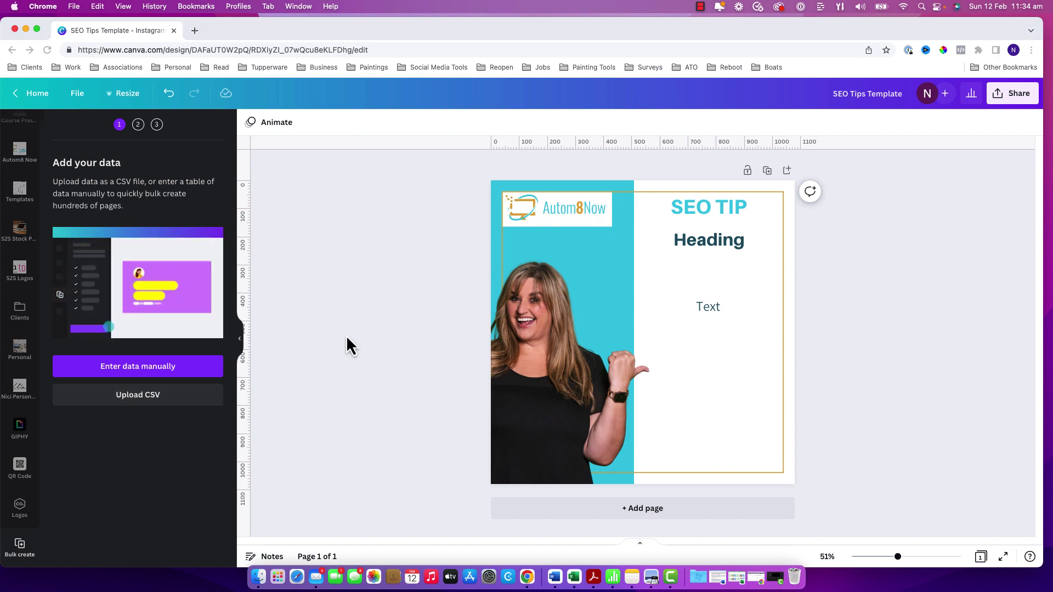
# Enter data manually and add an Image column beside the sample Name and Email columns.
pyautogui.click(159, 366)
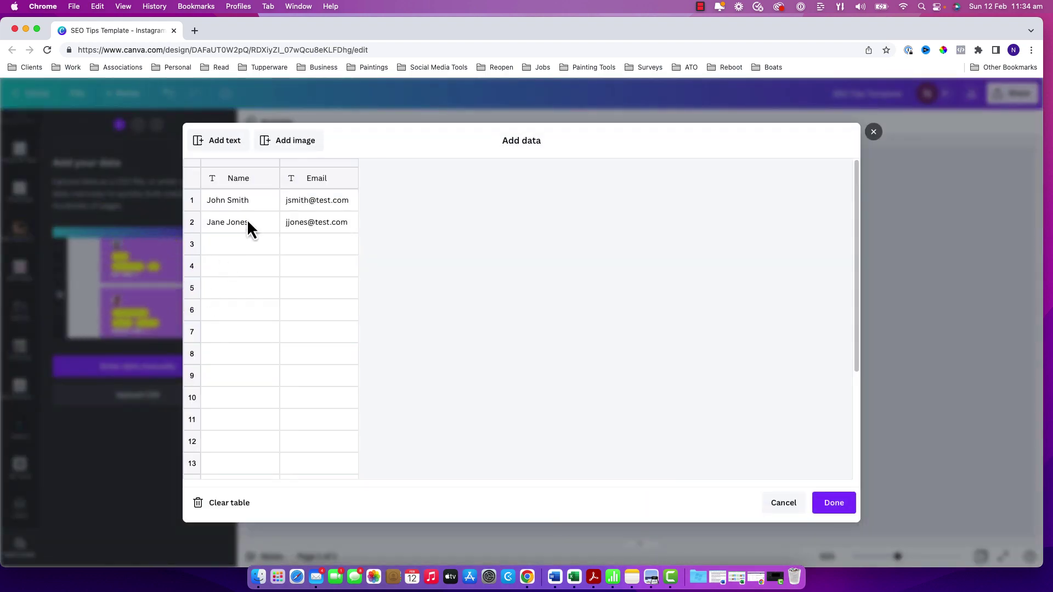
pyautogui.click(246, 178)
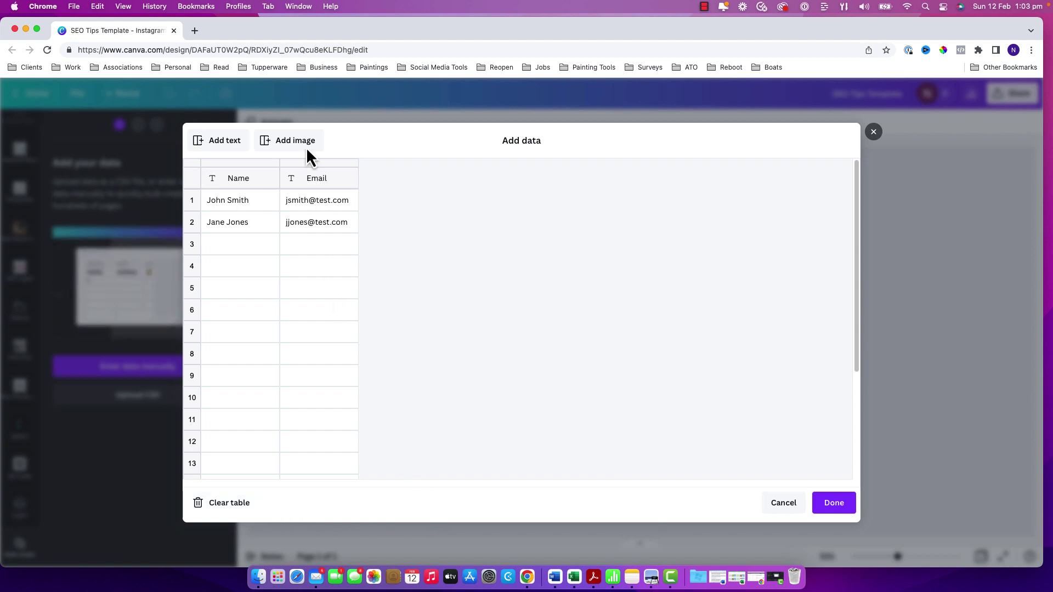
pyautogui.click(301, 151)
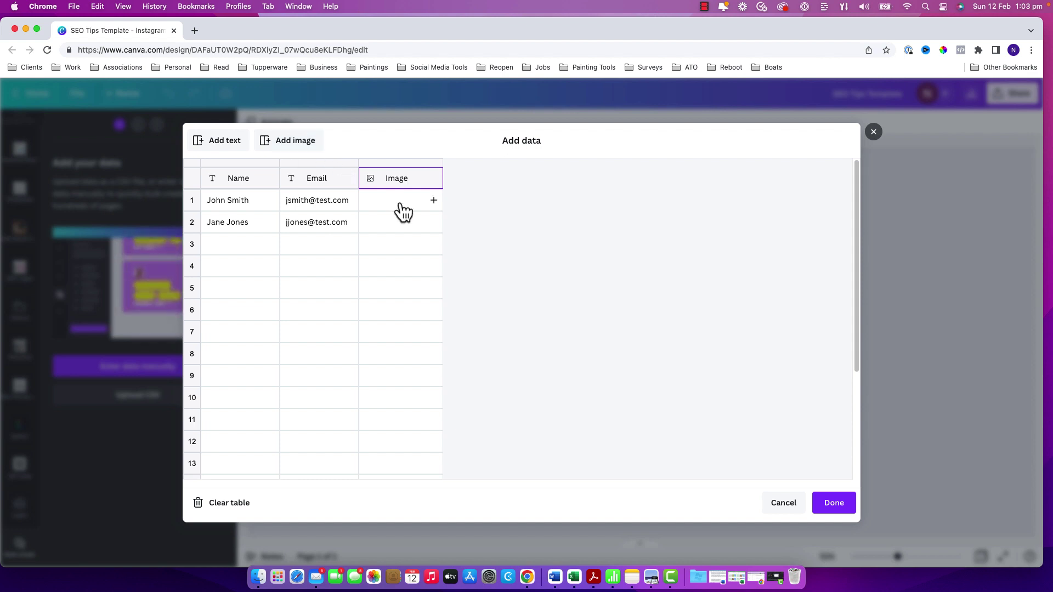
# Fill row 1's Image cell with a photo from Autom8 Now Branding Photos > Home photos.
pyautogui.click(434, 200)
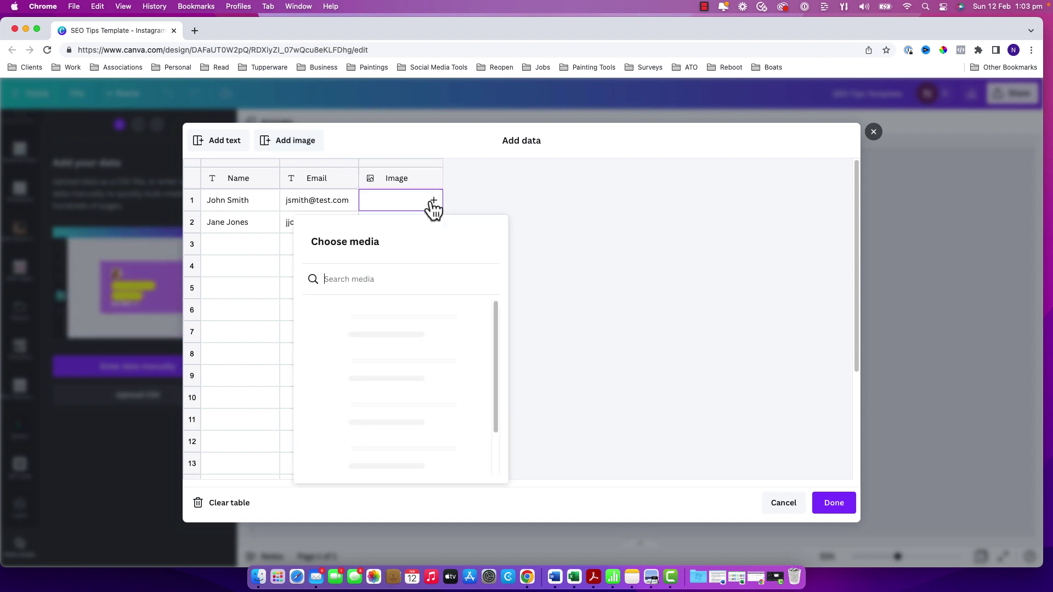
pyautogui.click(384, 357)
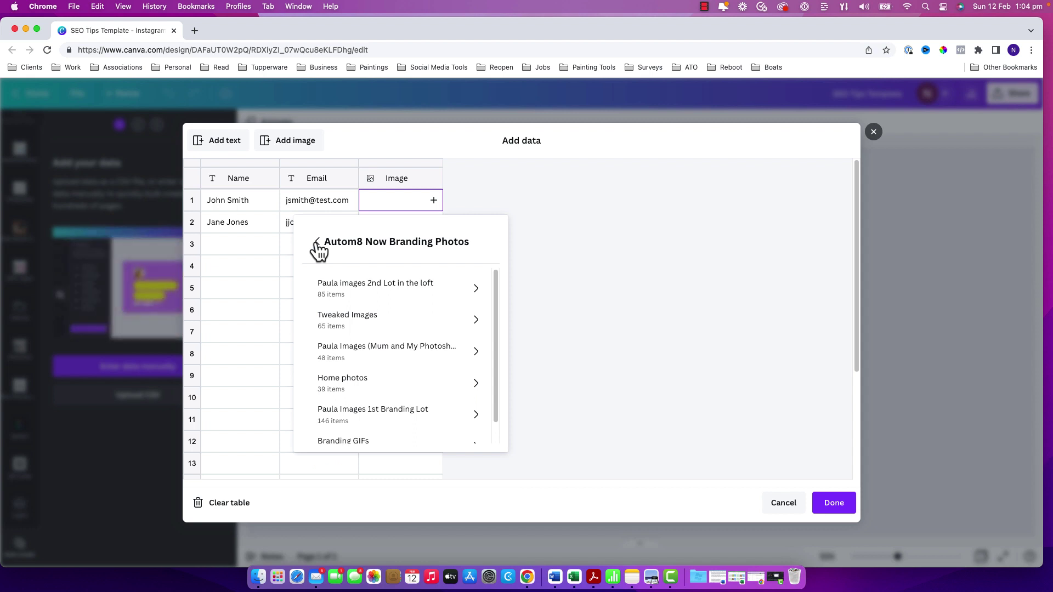
pyautogui.click(384, 384)
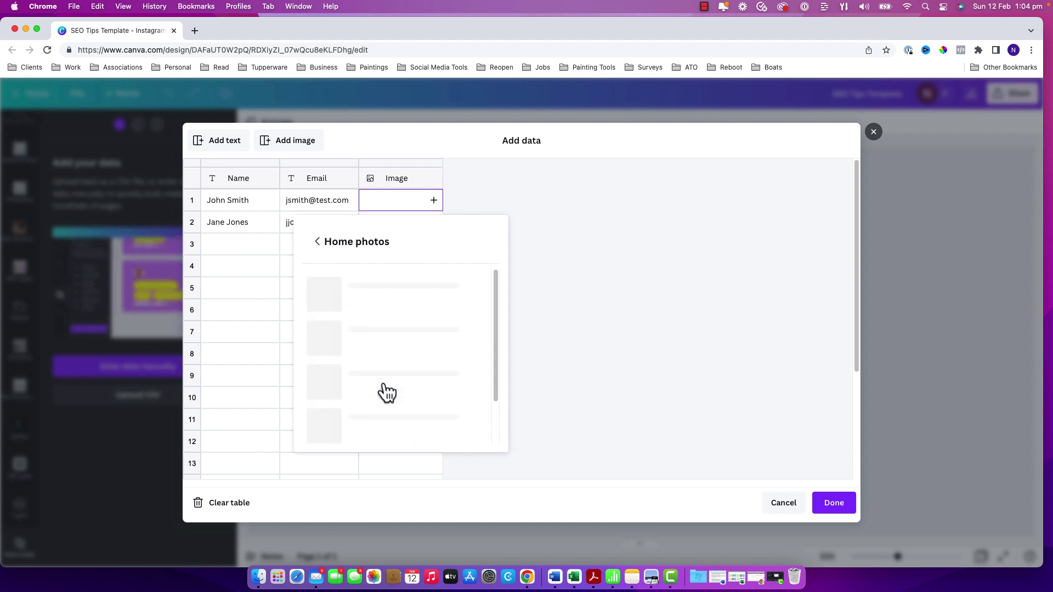
pyautogui.scroll(-5, 421, 403)
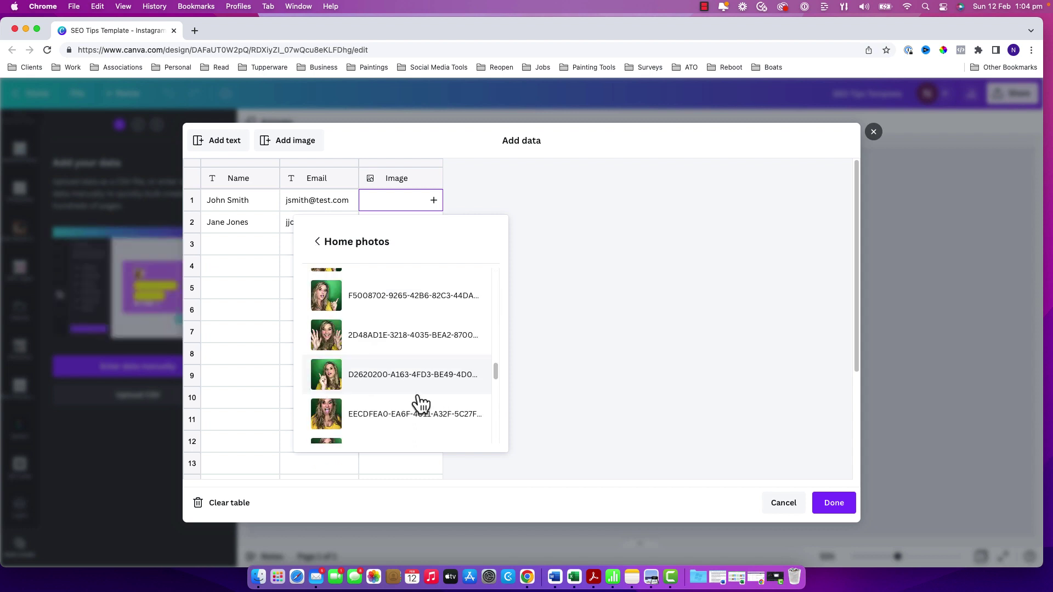
pyautogui.click(401, 301)
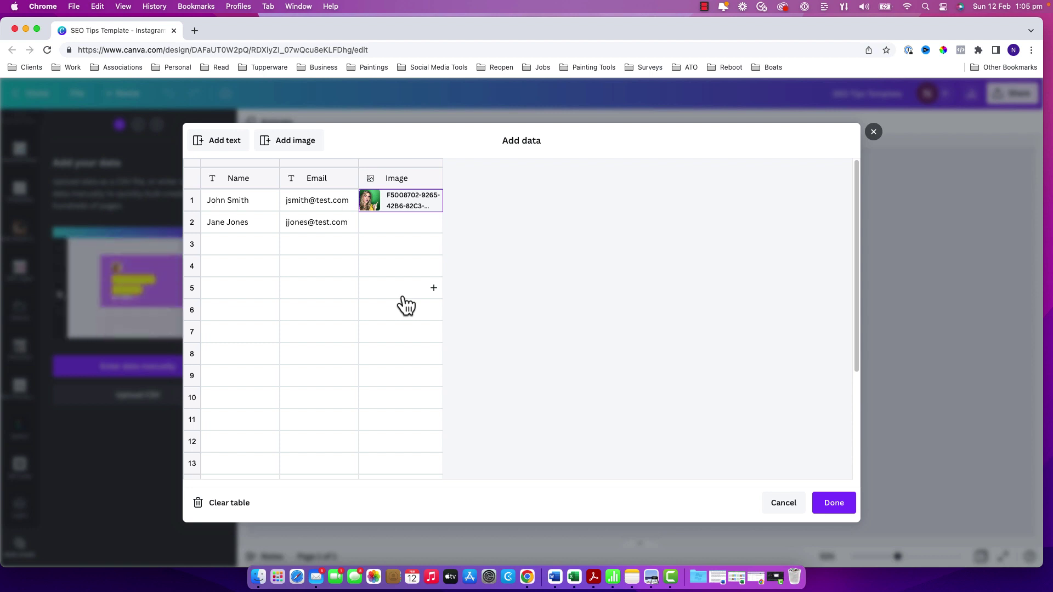
pyautogui.click(404, 181)
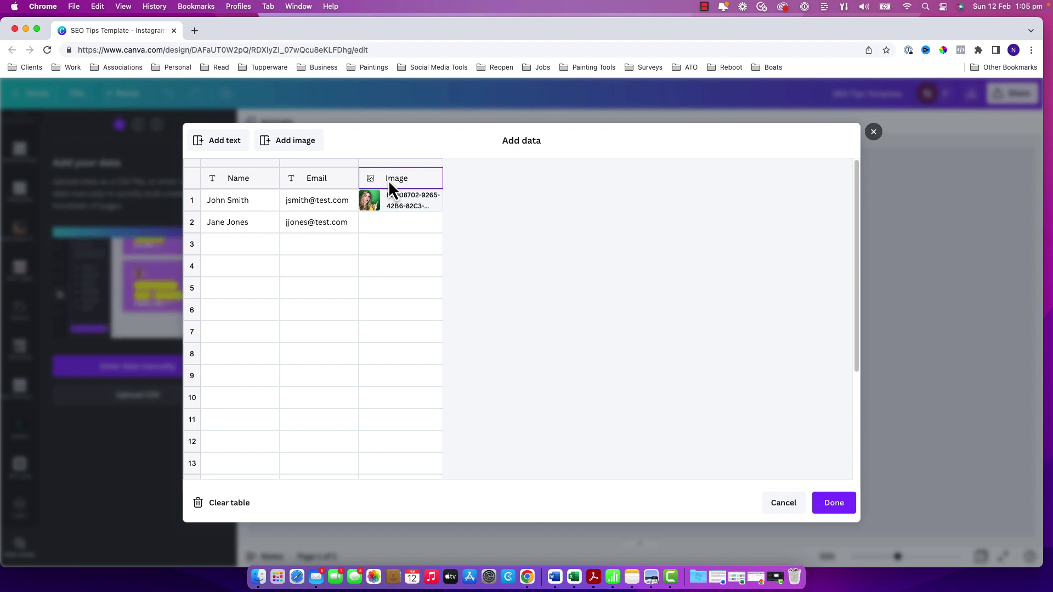
# Rename the Image column to Image1 and add a second image column named Image2.
pyautogui.write('2')
pyautogui.press('BackSpace')
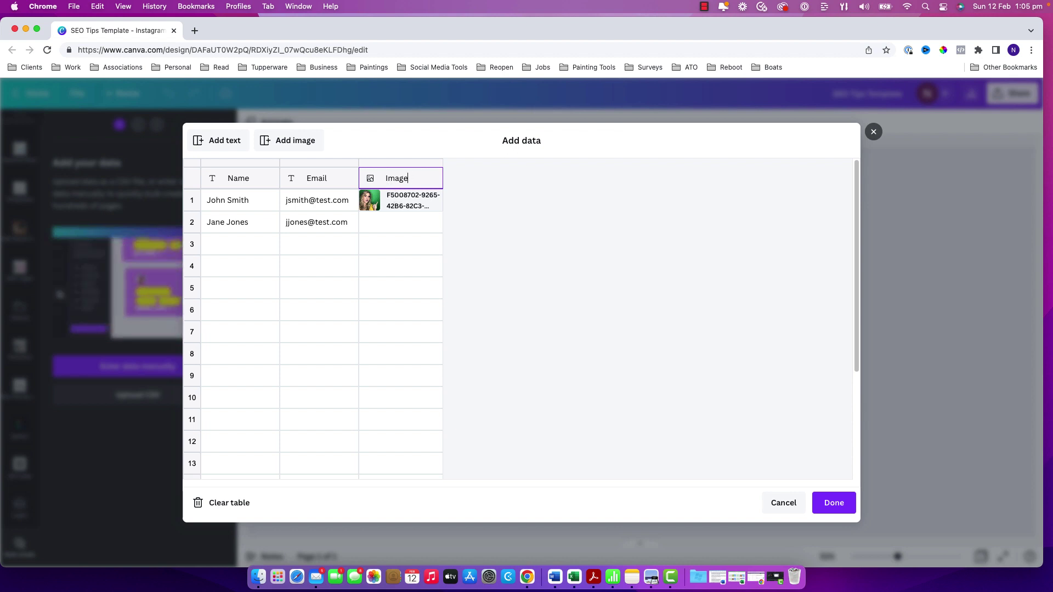
pyautogui.write('1')
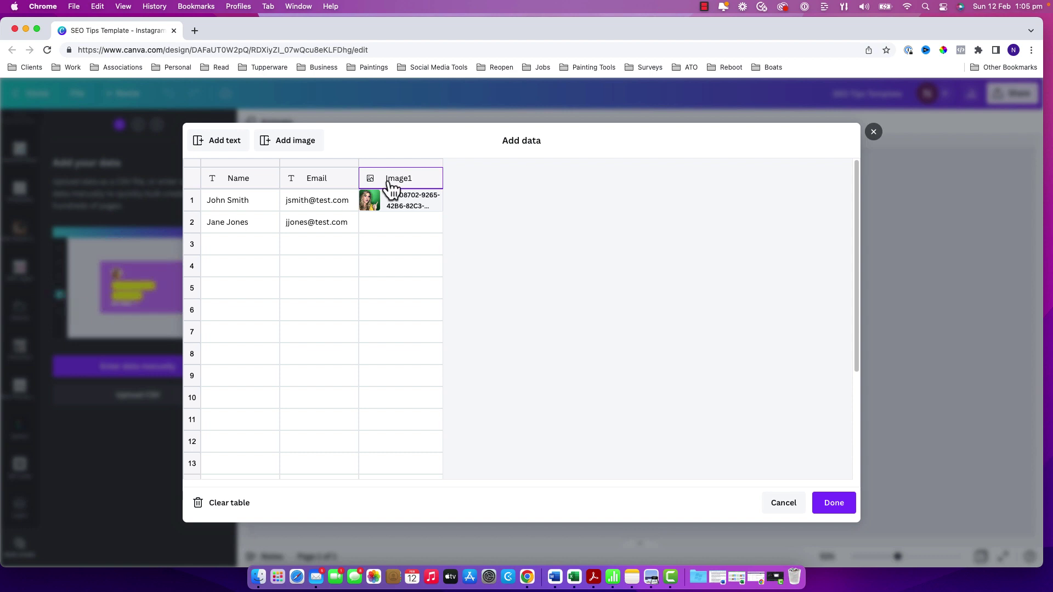
pyautogui.click(284, 142)
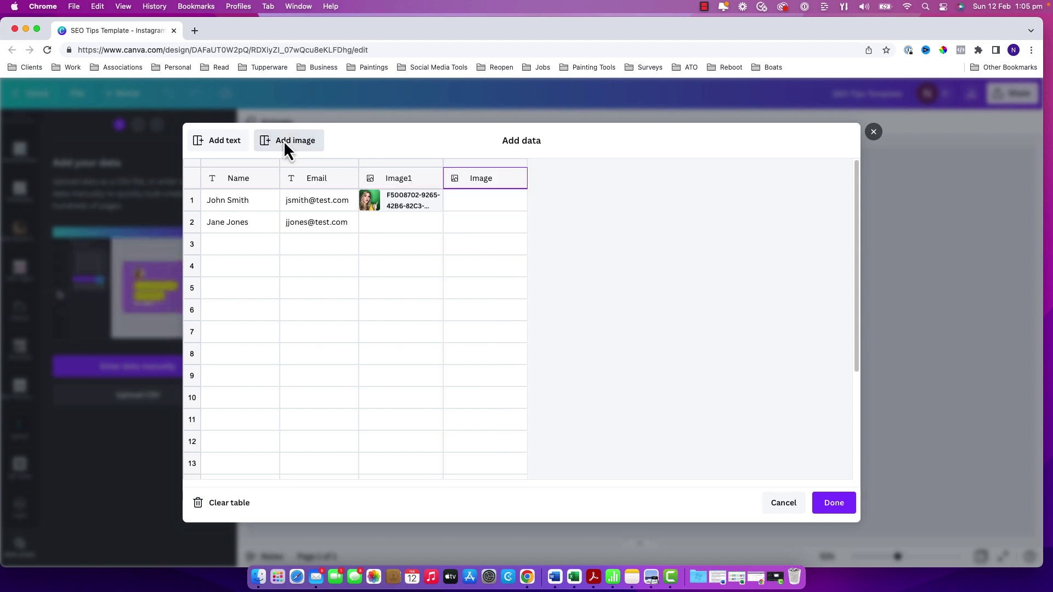
pyautogui.write('2')
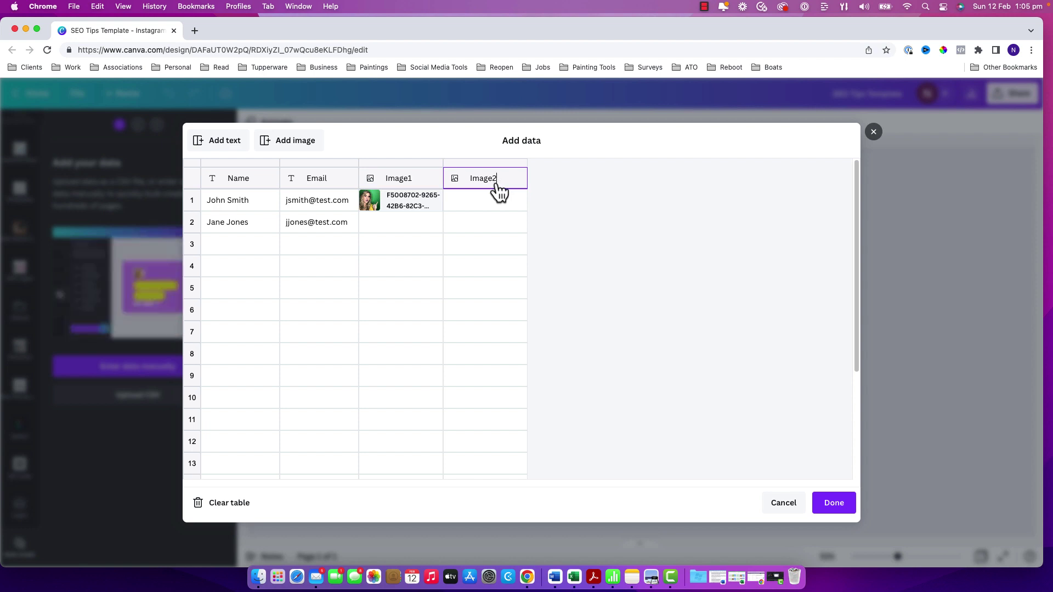
pyautogui.moveTo(470, 206)
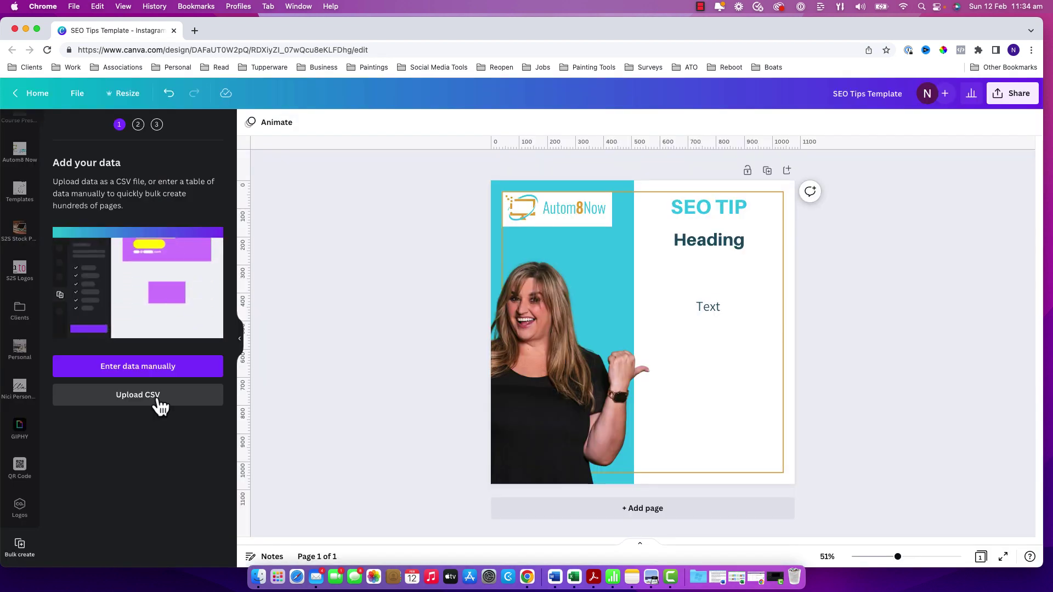
# Upload seo tips.csv from Downloads as the Bulk create data source.
pyautogui.click(158, 404)
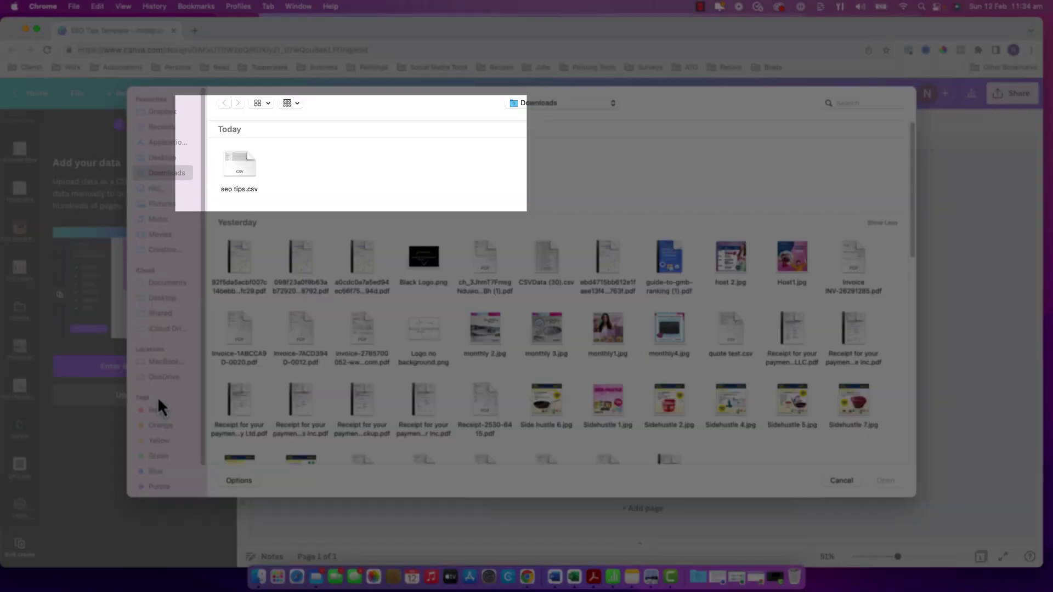
pyautogui.click(241, 168)
pyautogui.click(886, 479)
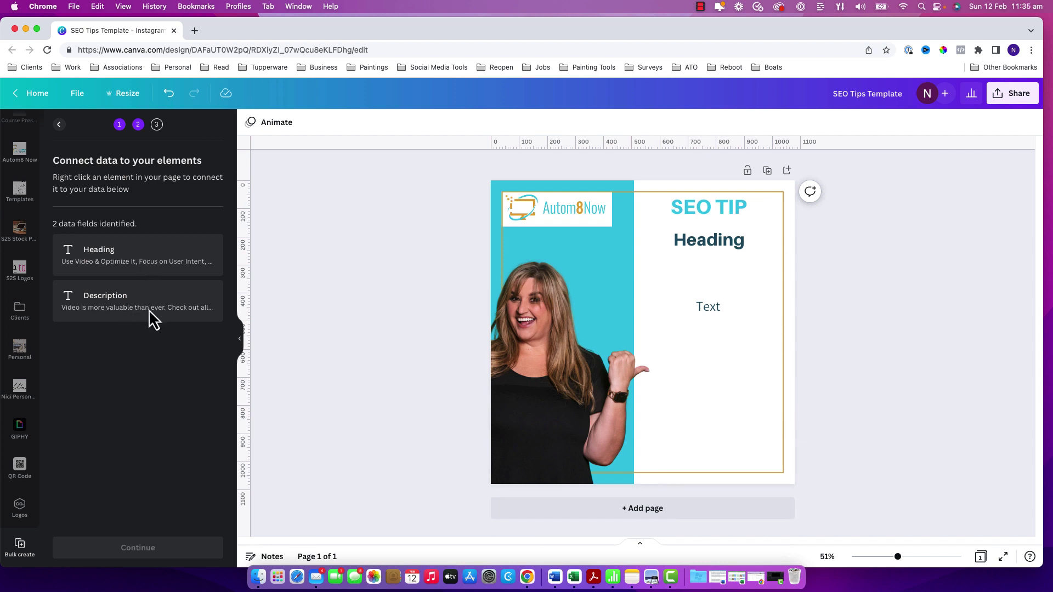
# Connect the design's heading text to the Heading data field.
pyautogui.click(723, 243)
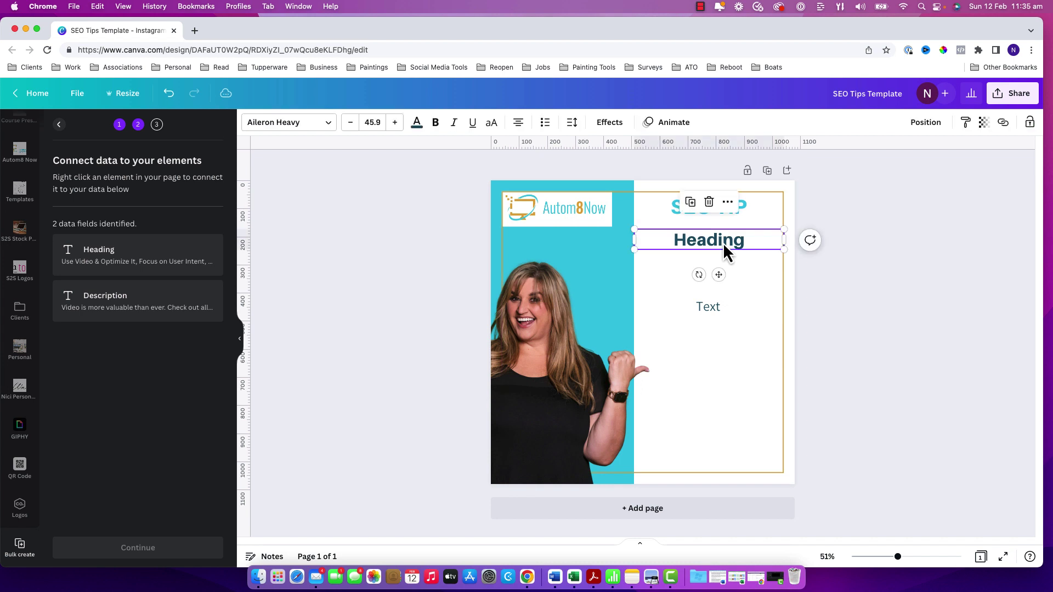
pyautogui.rightClick(757, 243)
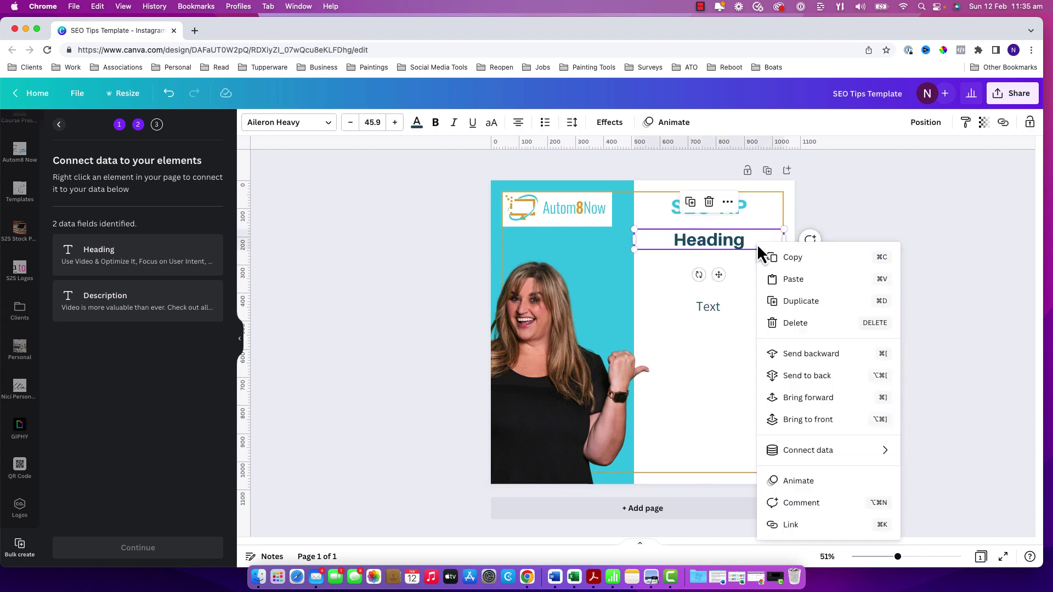
pyautogui.moveTo(799, 458)
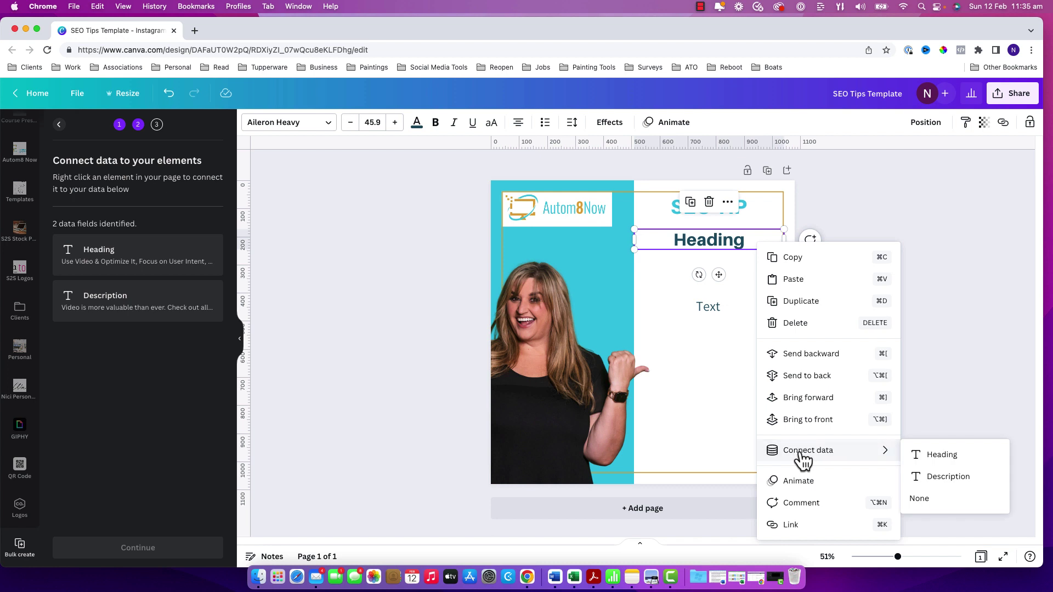
pyautogui.click(941, 458)
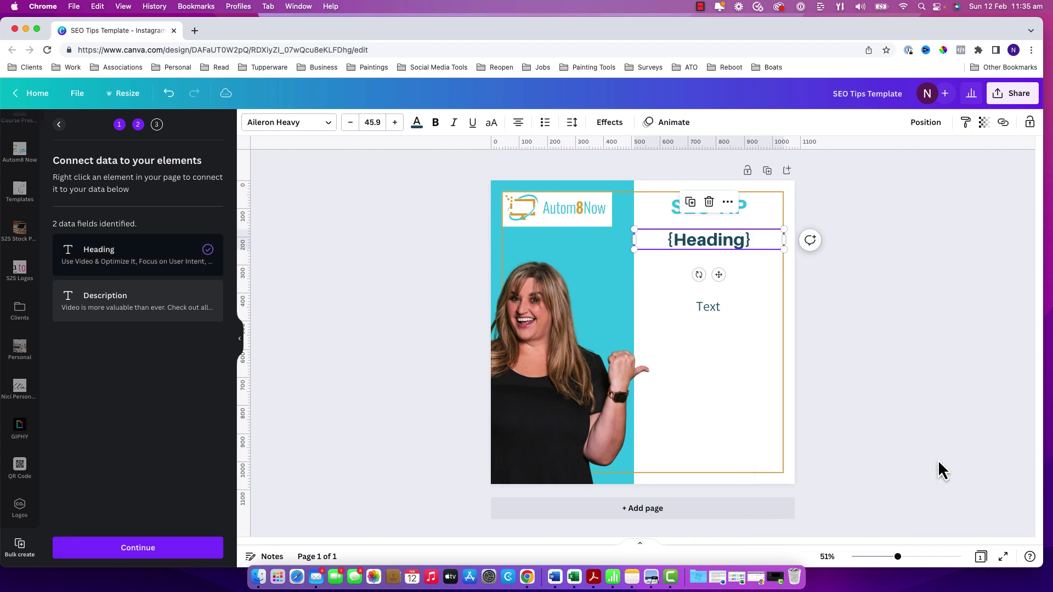
# Connect the body text to the Description field and continue to Apply data.
pyautogui.click(712, 309)
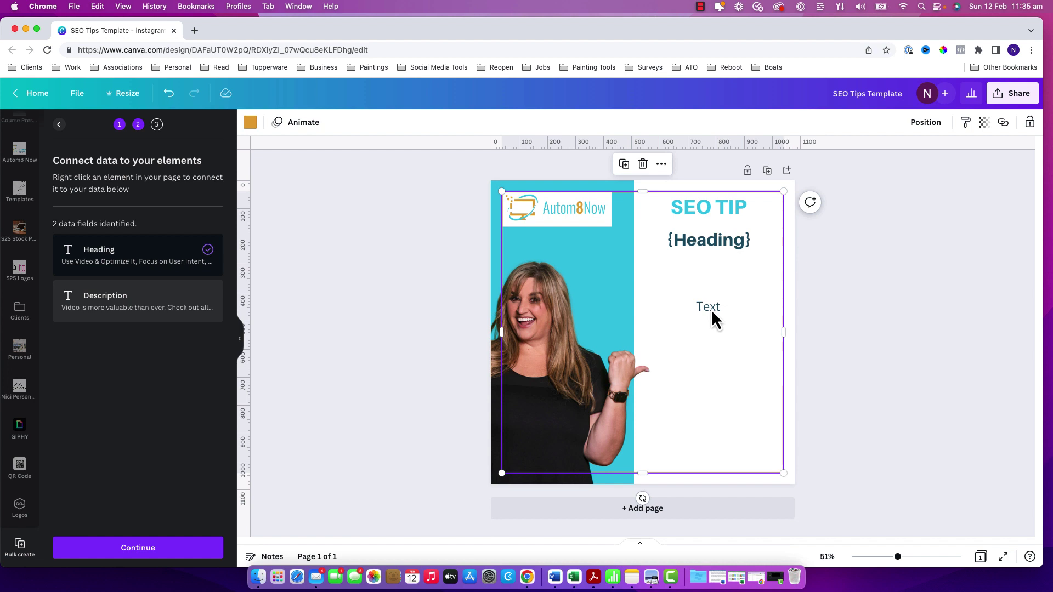
pyautogui.click(712, 309)
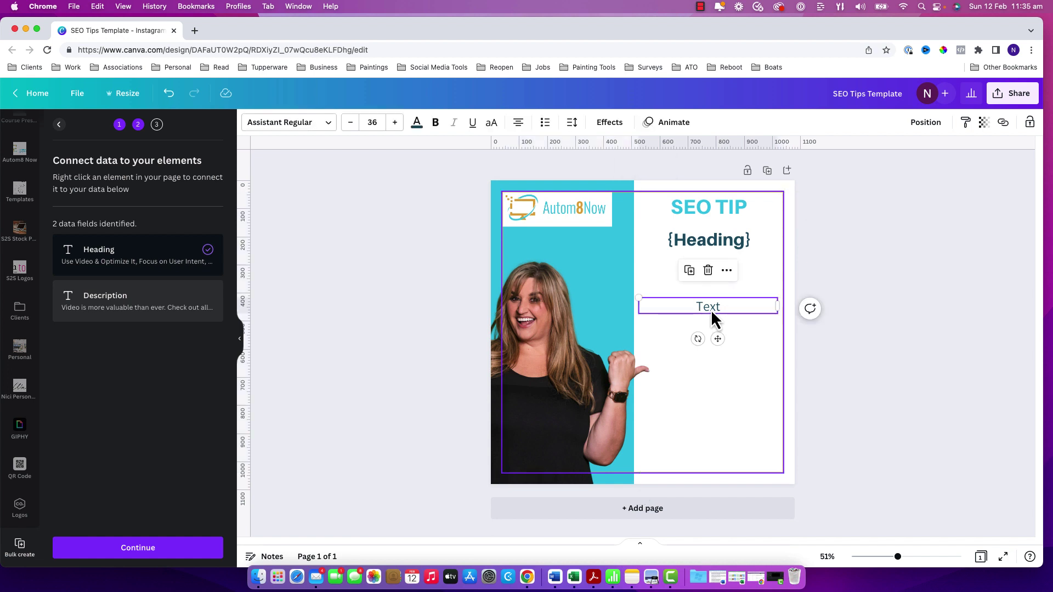
pyautogui.rightClick(711, 309)
pyautogui.moveTo(799, 476)
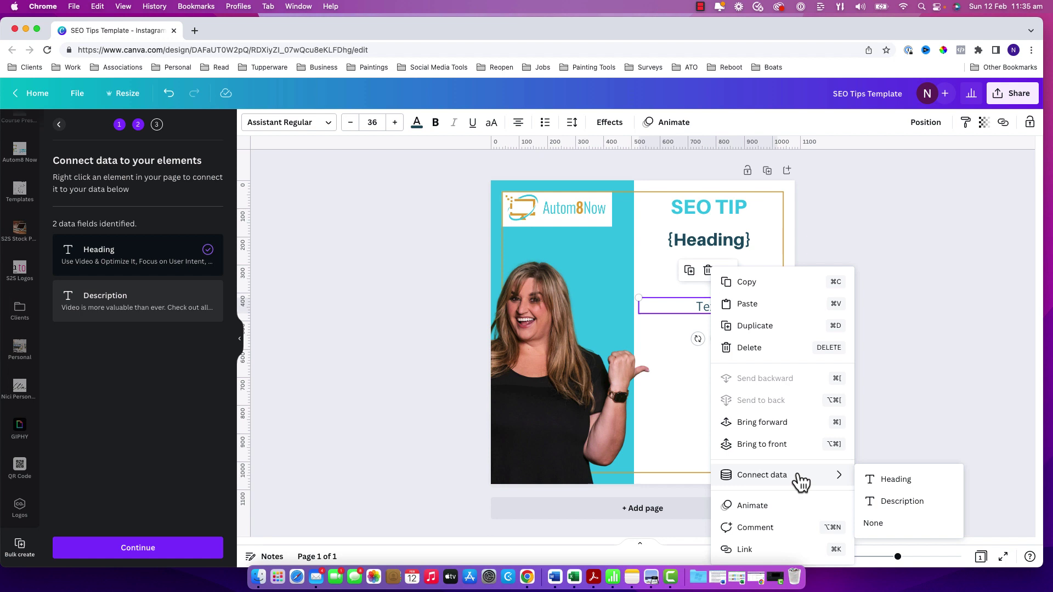
pyautogui.click(902, 501)
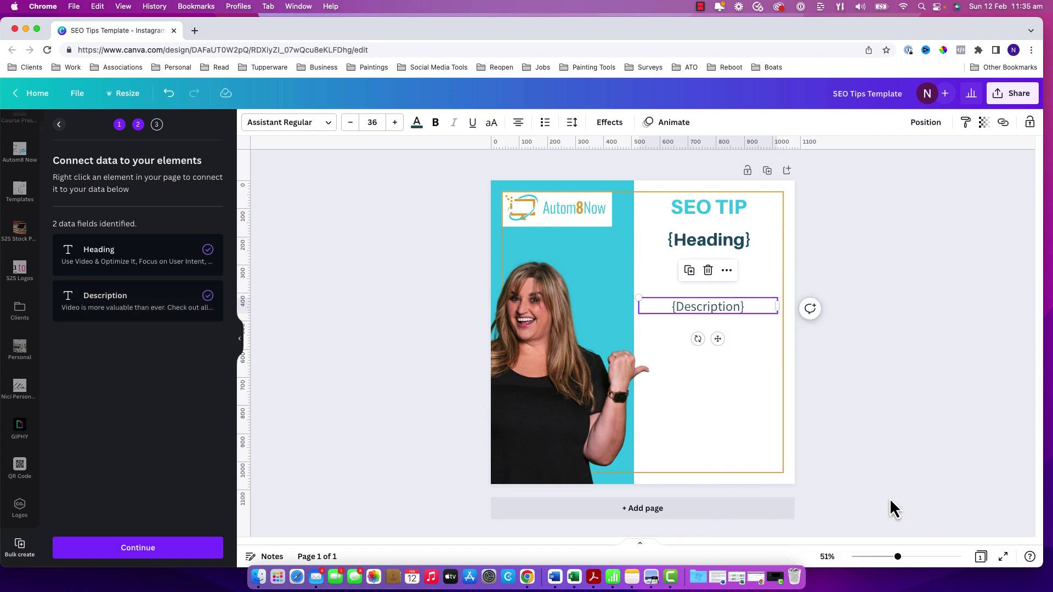
pyautogui.click(154, 548)
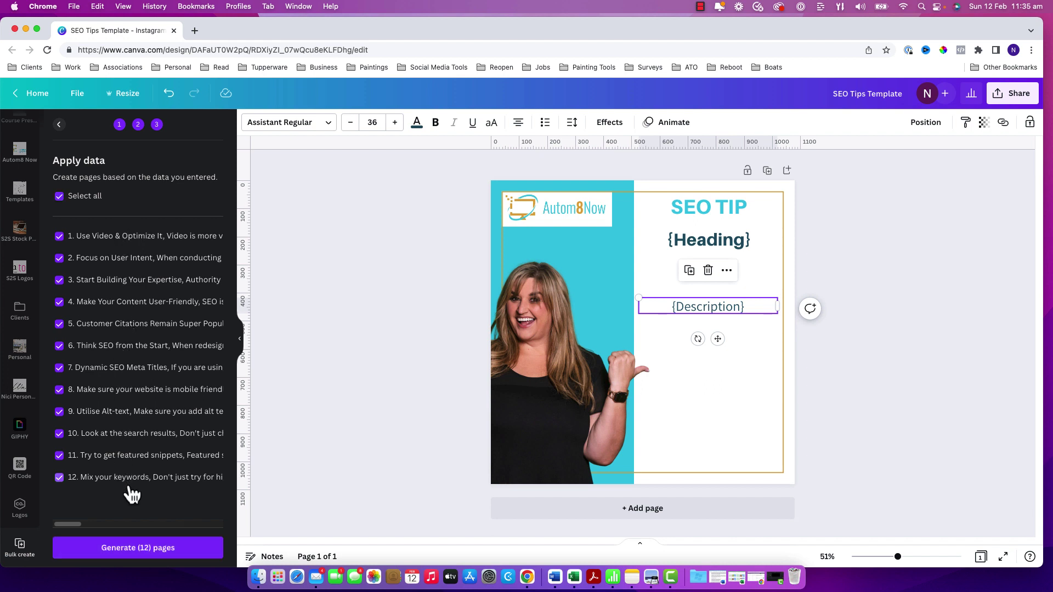
# Generate 12 pages from all 12 checked tip rows.
pyautogui.click(160, 565)
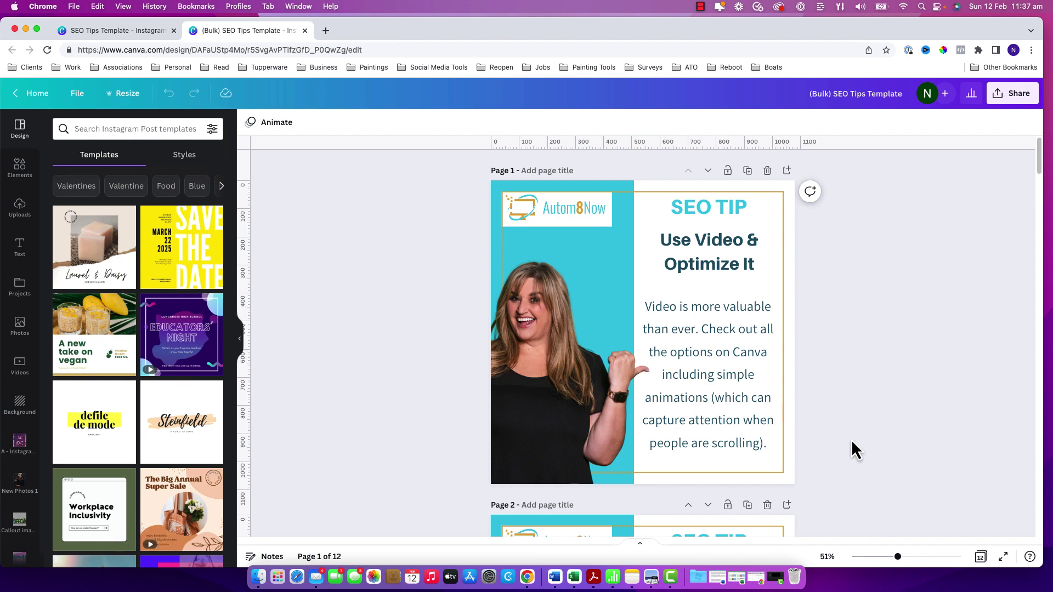
# Drag page 2's 'Focus on User Intent' description up so its full text fits.
pyautogui.scroll(-9, 851, 442)
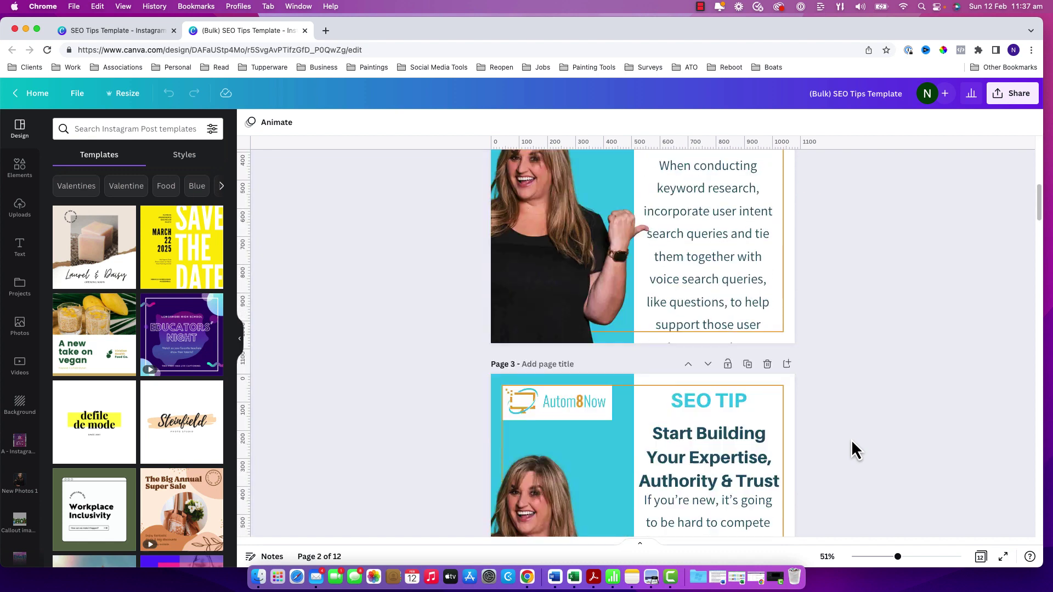
pyautogui.scroll(2, 853, 442)
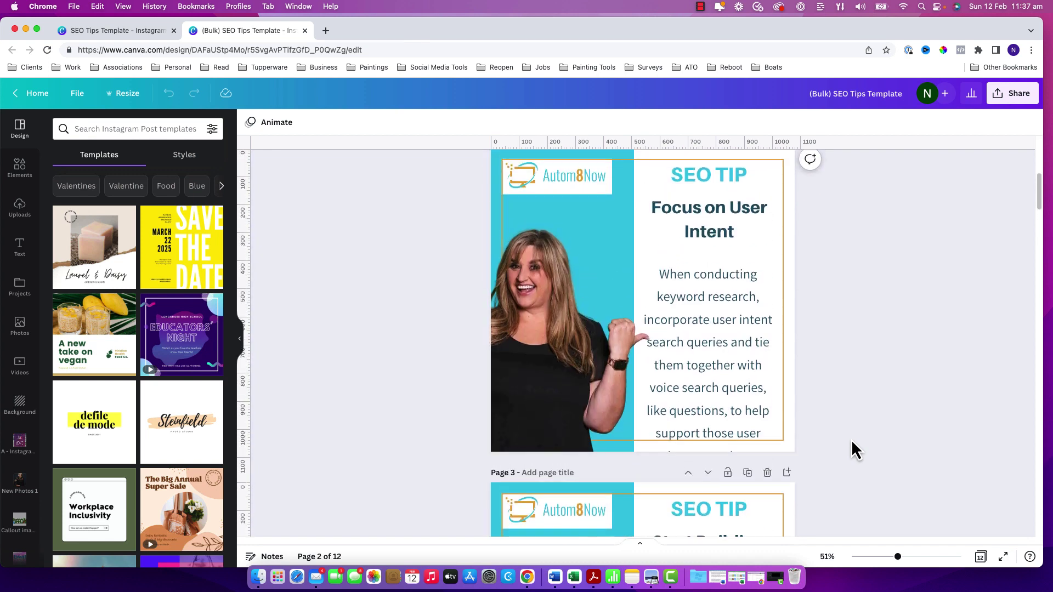
pyautogui.scroll(1, 852, 442)
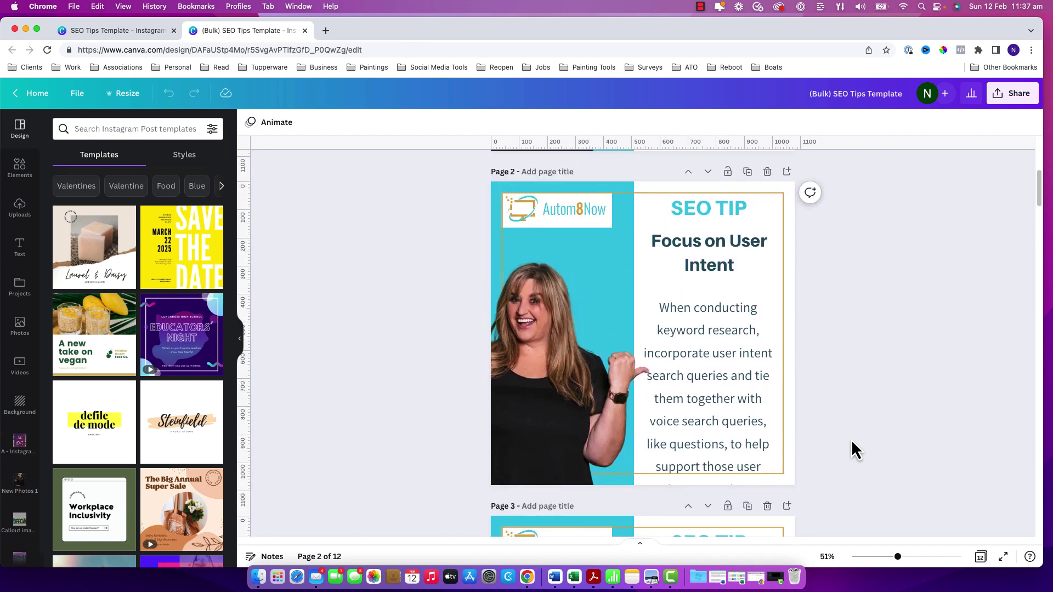
pyautogui.click(719, 428)
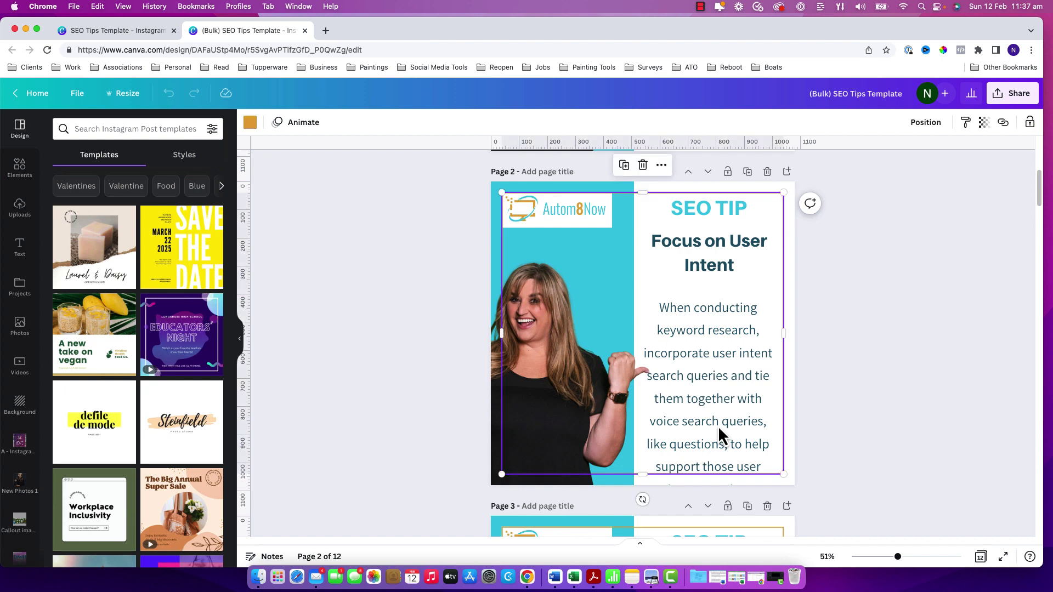
pyautogui.click(719, 428)
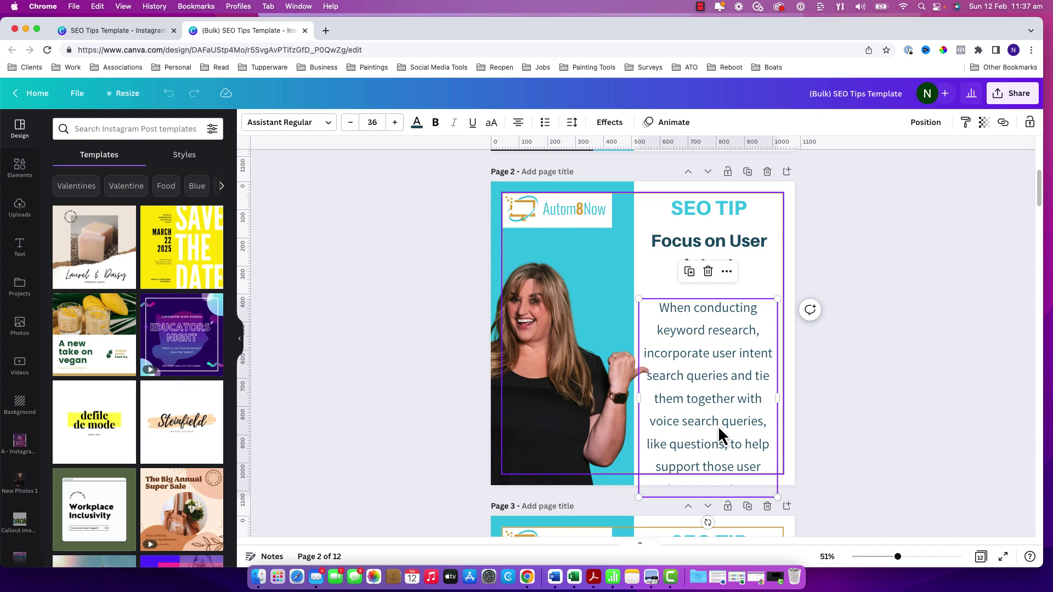
pyautogui.click(719, 426)
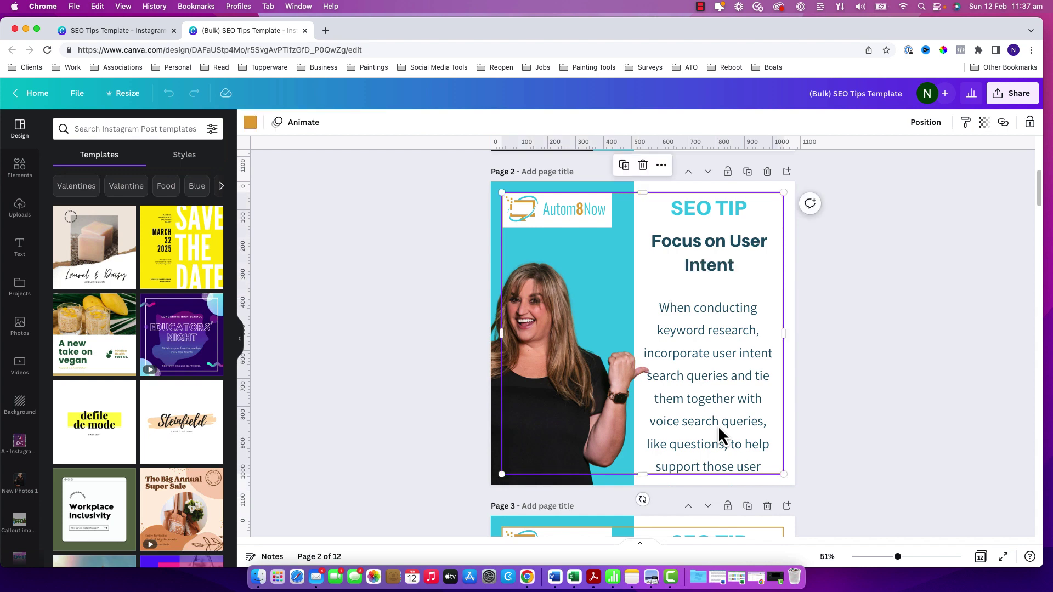
pyautogui.click(719, 425)
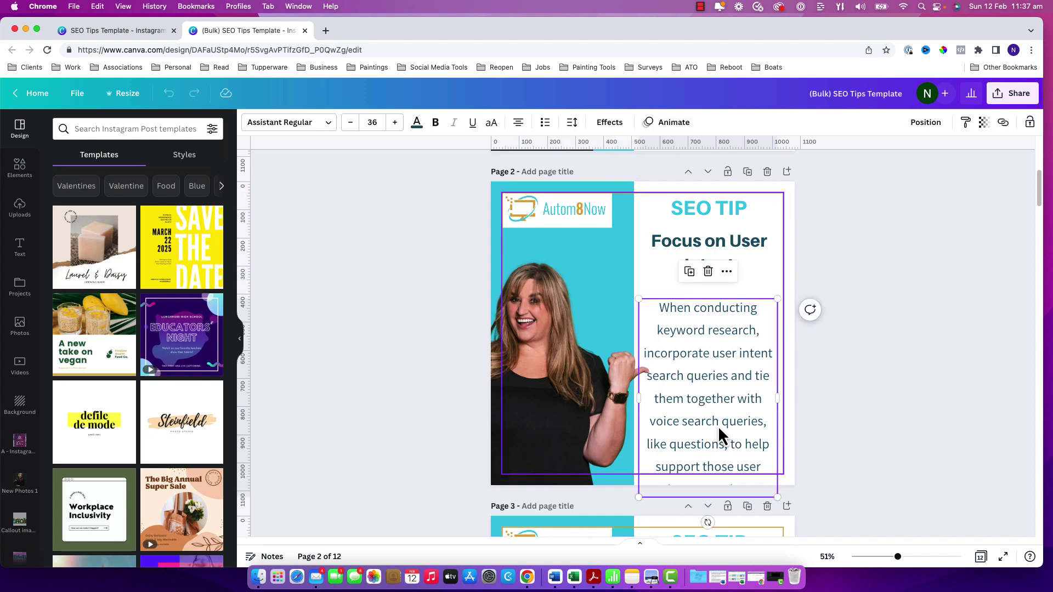
pyautogui.moveTo(719, 425)
pyautogui.mouseDown()
pyautogui.moveTo(715, 402)
pyautogui.moveTo(719, 413)
pyautogui.mouseUp()
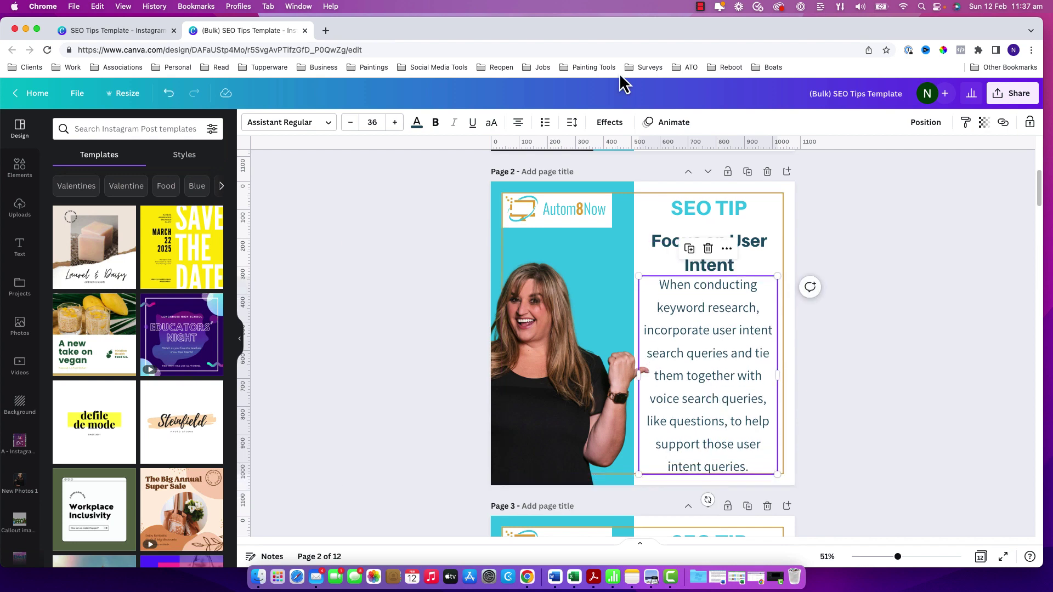
# Set page 2's body line spacing to 1.69 and nudge the text slightly lower.
pyautogui.click(571, 125)
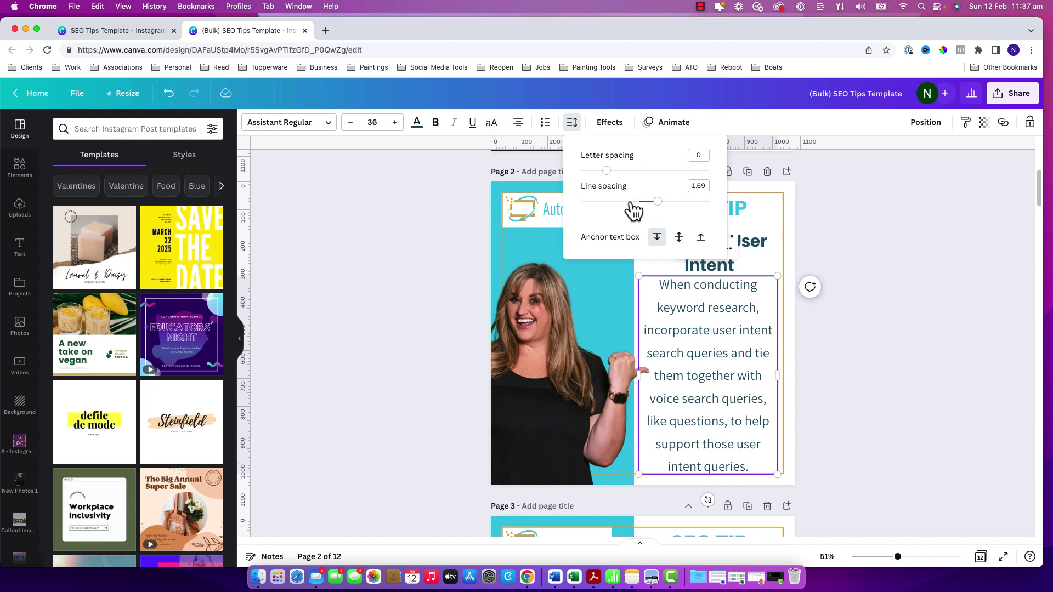
pyautogui.moveTo(631, 203)
pyautogui.mouseDown()
pyautogui.moveTo(658, 204)
pyautogui.moveTo(646, 206)
pyautogui.mouseUp()
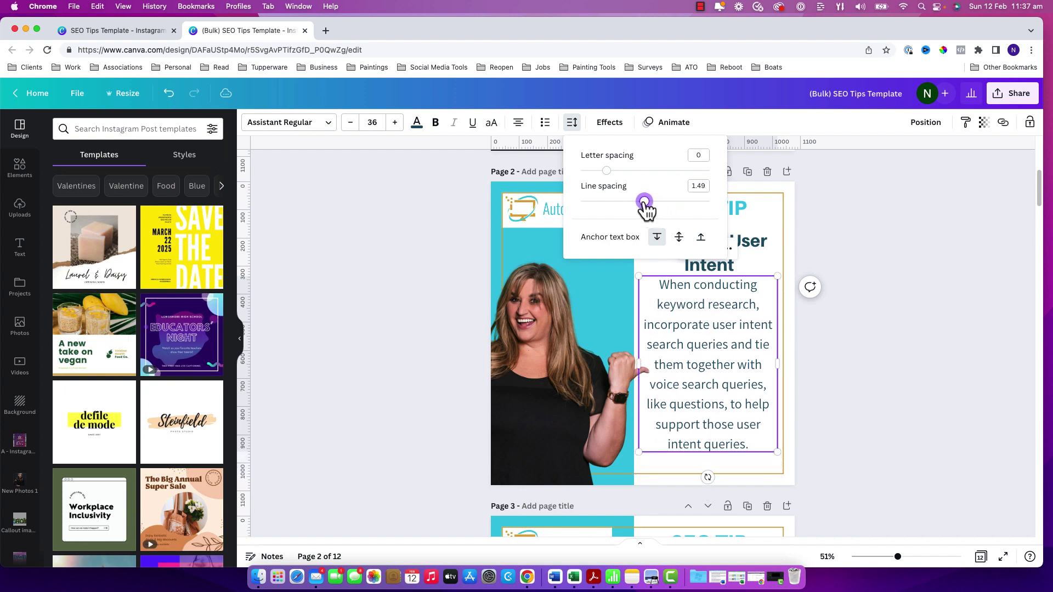
pyautogui.click(717, 314)
pyautogui.moveTo(717, 318); pyautogui.dragTo(716, 323)
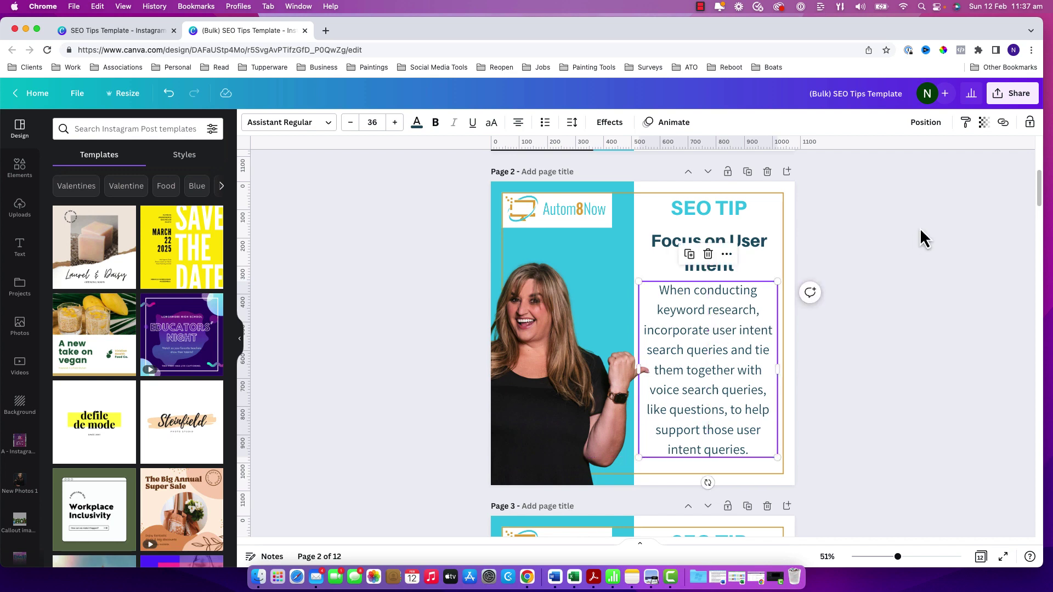
# On page 3, recentre and tighten the body text, and bold and underline QUALITY.
pyautogui.scroll(-6, 920, 230)
pyautogui.click(725, 379)
pyautogui.moveTo(726, 380); pyautogui.dragTo(726, 393)
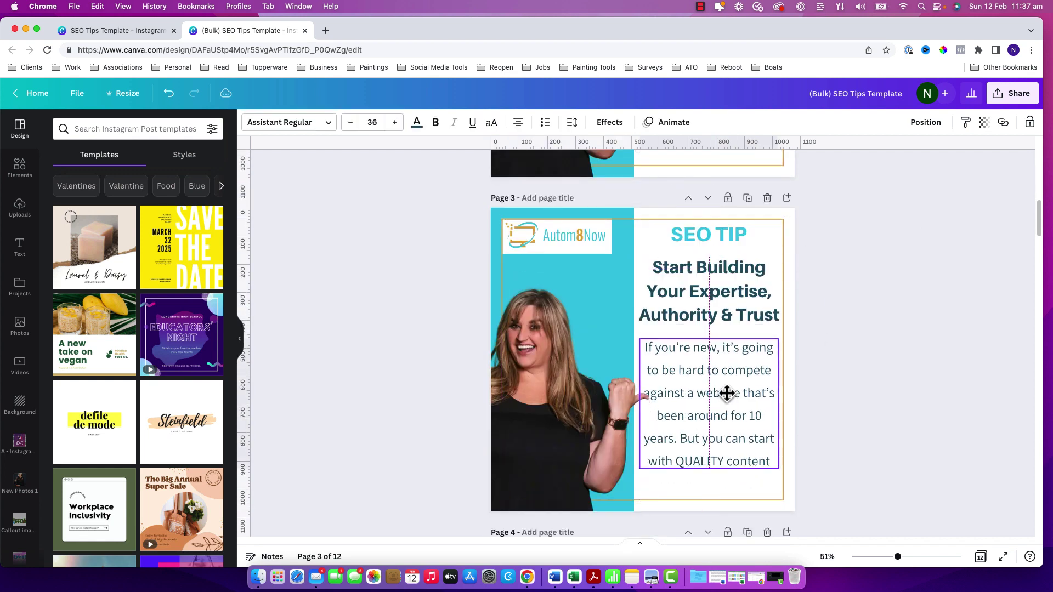
pyautogui.click(572, 121)
pyautogui.moveTo(640, 207); pyautogui.dragTo(648, 200)
pyautogui.click(729, 382)
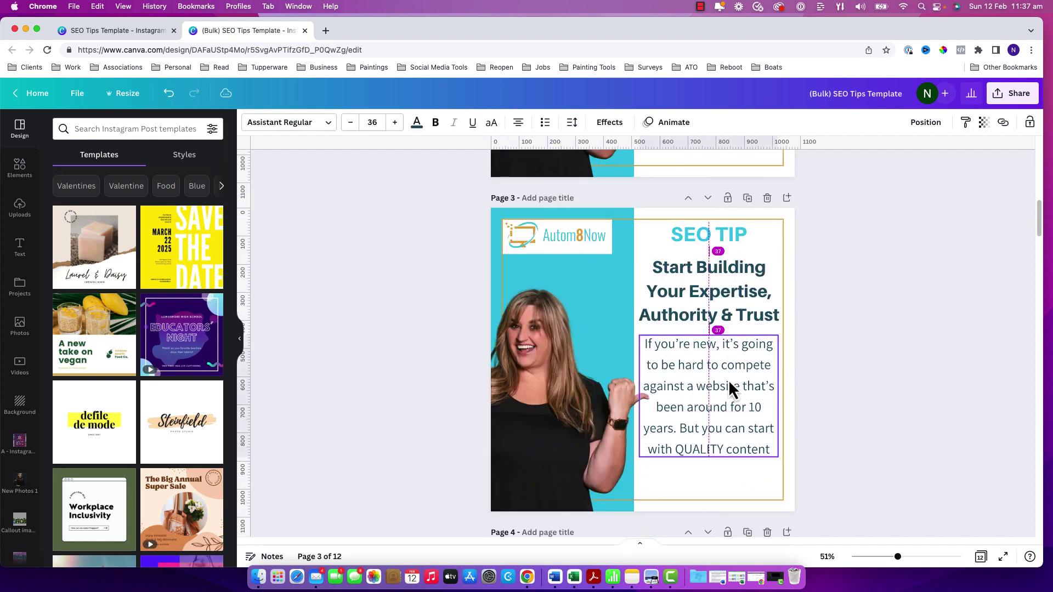
pyautogui.click(717, 466)
pyautogui.click(715, 408)
pyautogui.doubleClick(699, 450)
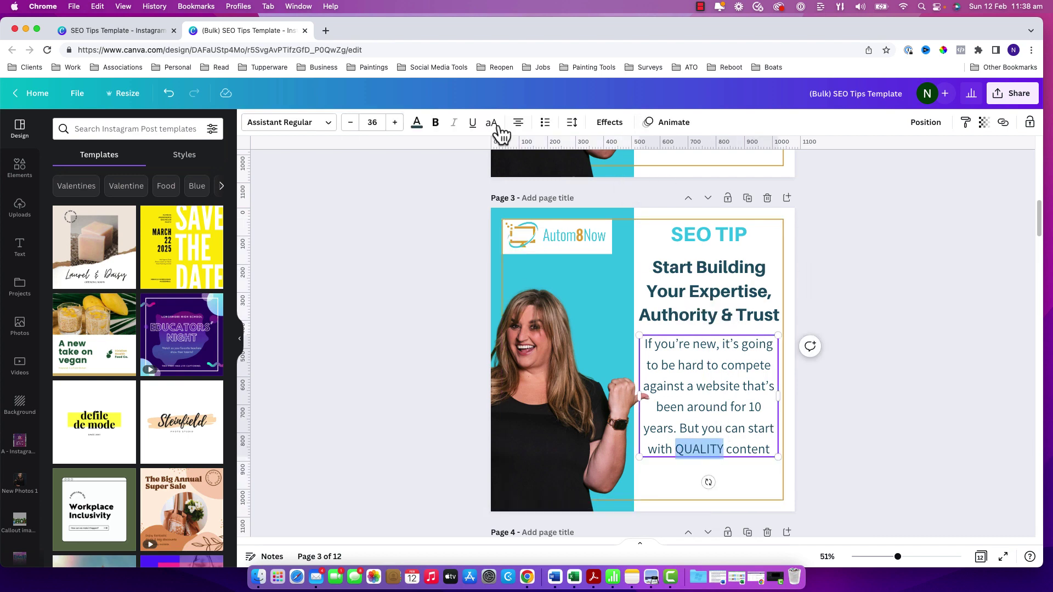
pyautogui.click(436, 121)
pyautogui.click(472, 121)
pyautogui.click(884, 298)
# Tighten page 4's body line spacing and reduce page 5's body font size to 35.
pyautogui.scroll(-5, 884, 298)
pyautogui.click(727, 366)
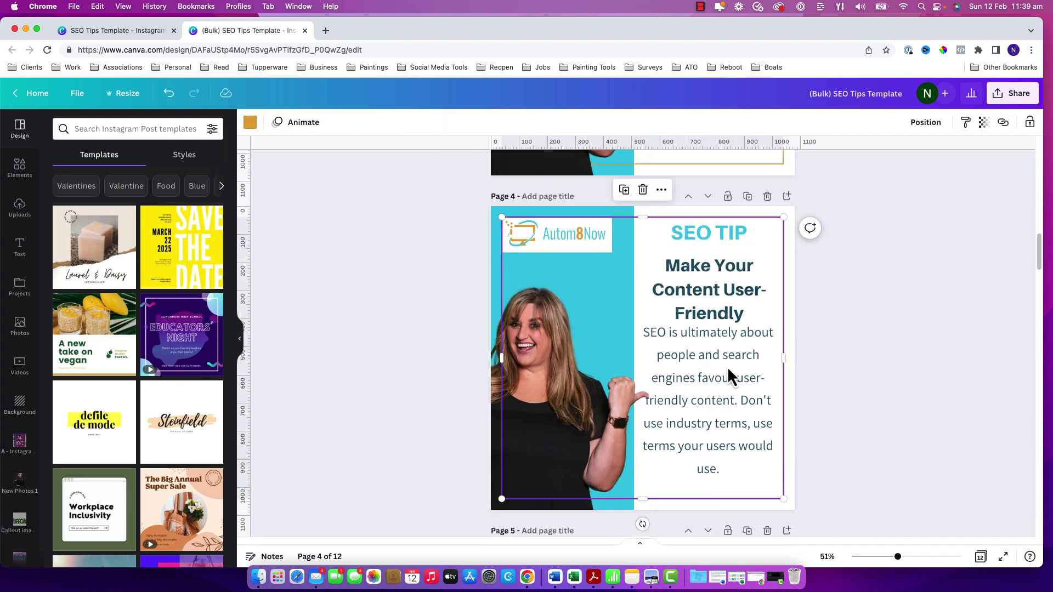
pyautogui.click(727, 367)
pyautogui.click(572, 122)
pyautogui.moveTo(660, 201); pyautogui.dragTo(640, 205)
pyautogui.scroll(-5, 857, 307)
pyautogui.click(715, 370)
pyautogui.click(572, 122)
pyautogui.click(350, 122)
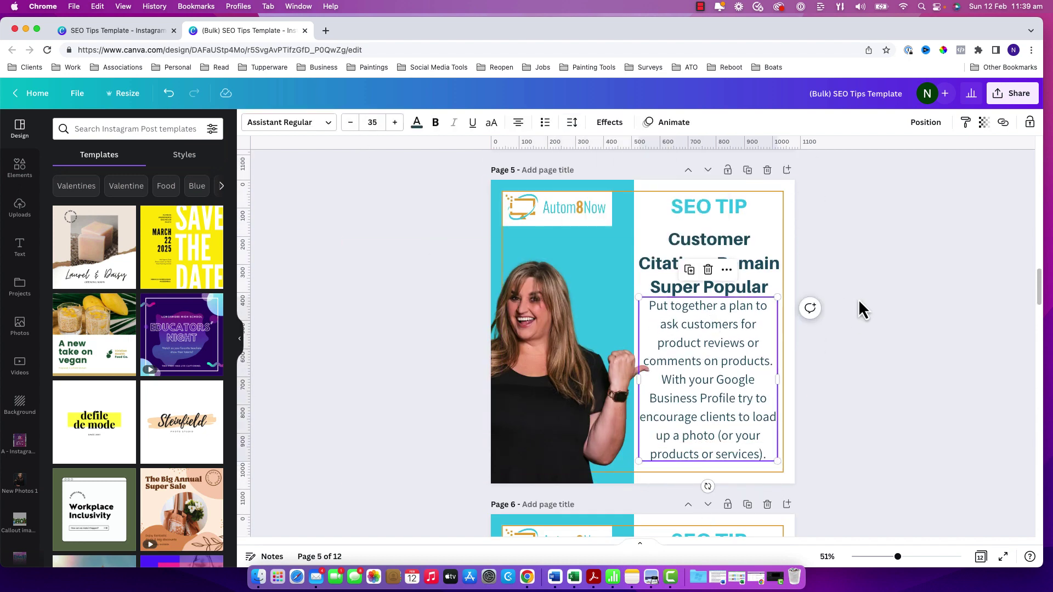
pyautogui.click(728, 268)
# Tighten and reposition page 6's body text, and set page 7's line spacing to 1.44.
pyautogui.scroll(-5, 870, 303)
pyautogui.click(725, 357)
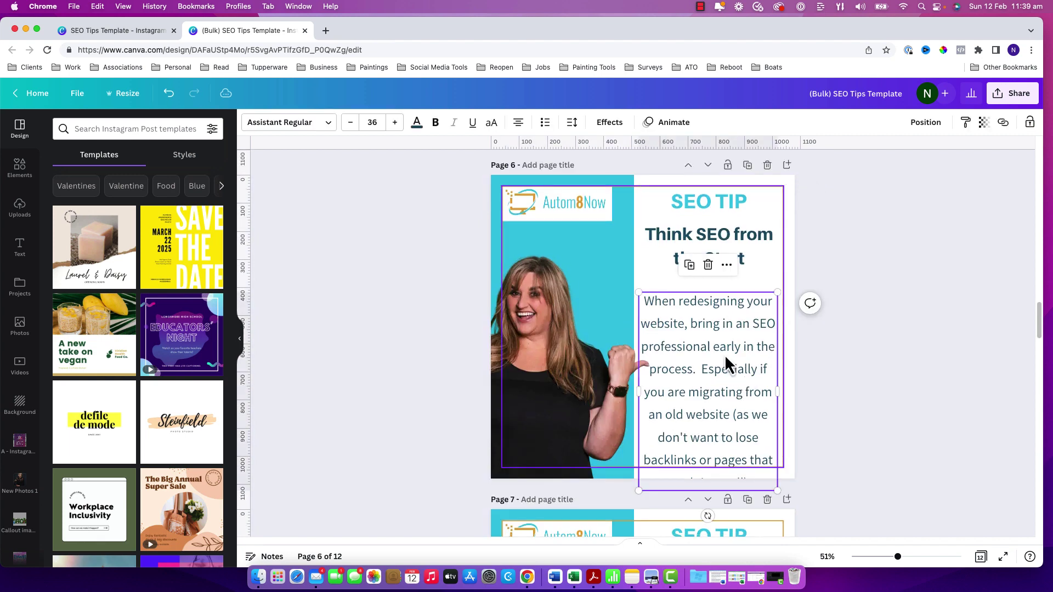
pyautogui.click(572, 121)
pyautogui.moveTo(627, 203); pyautogui.dragTo(642, 202)
pyautogui.moveTo(722, 306); pyautogui.dragTo(723, 350)
pyautogui.click(752, 244)
pyautogui.scroll(-6, 920, 289)
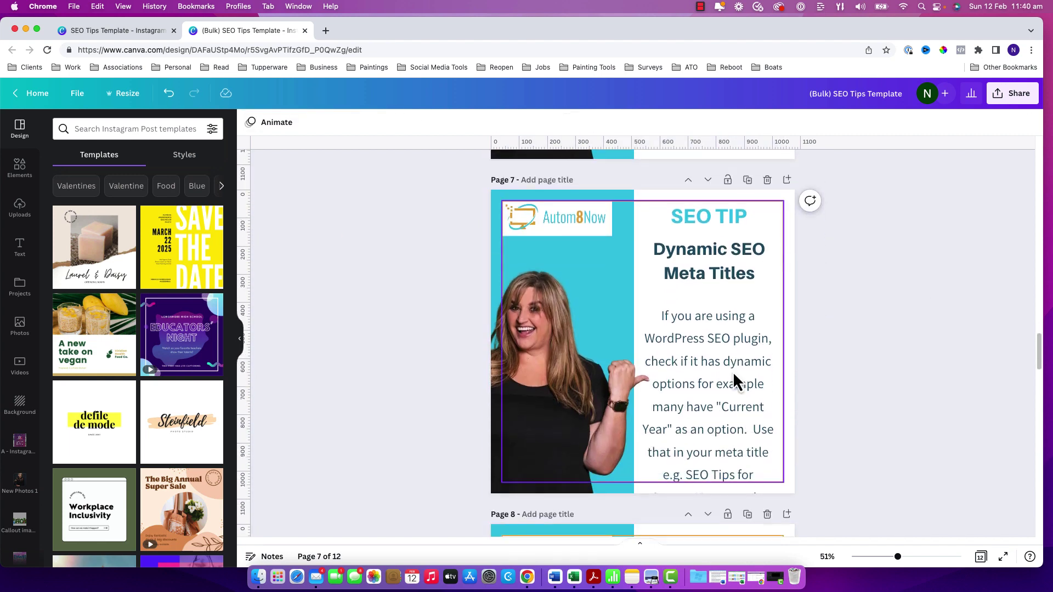
pyautogui.click(734, 375)
pyautogui.click(572, 122)
pyautogui.moveTo(653, 202); pyautogui.dragTo(642, 202)
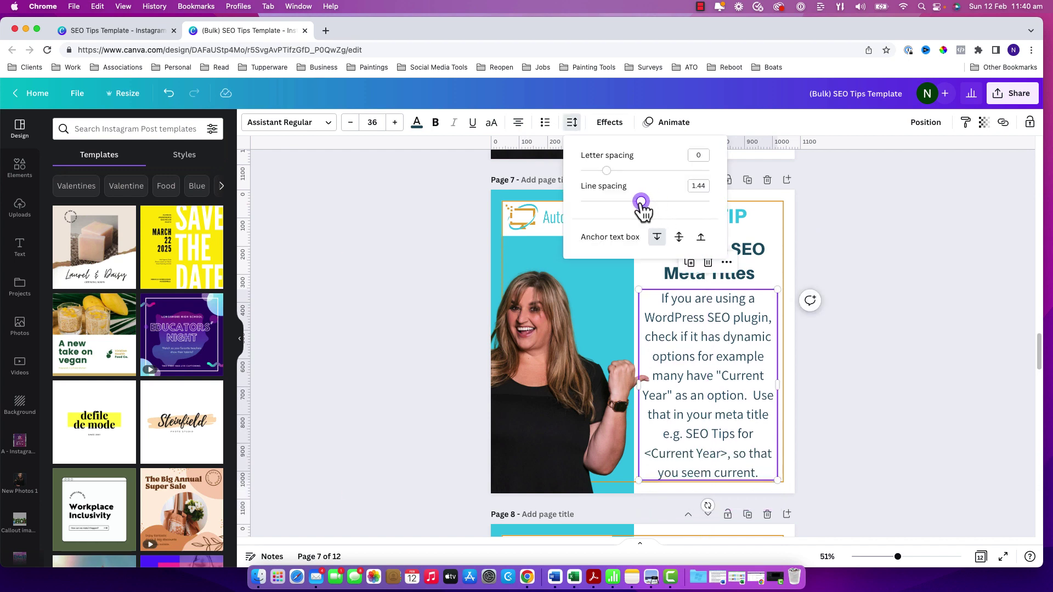
pyautogui.click(853, 311)
# Tighten page 8's body line spacing and recentre its text box.
pyautogui.scroll(-5, 853, 312)
pyautogui.click(729, 334)
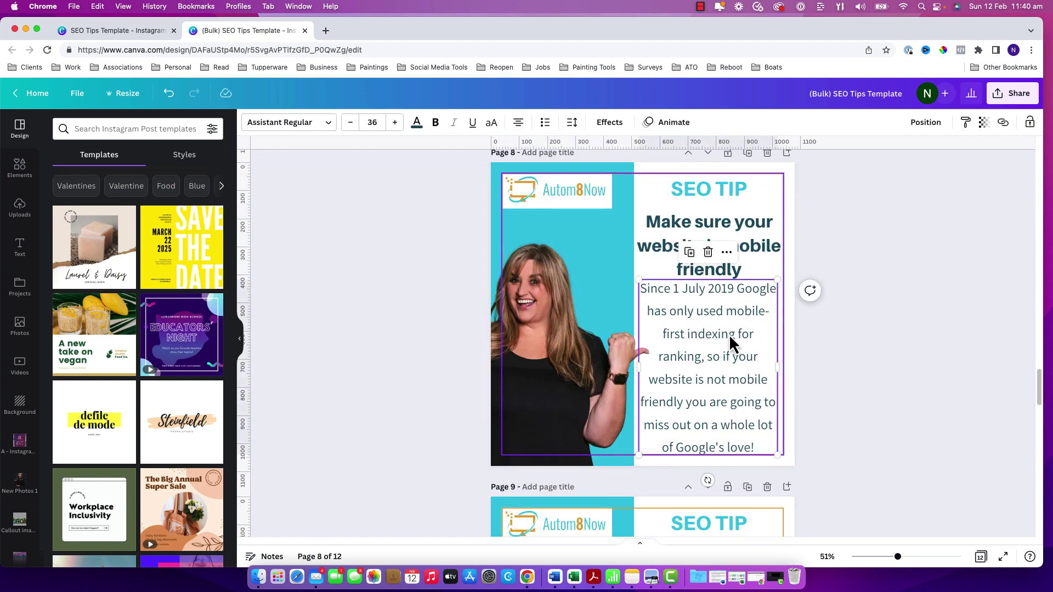
pyautogui.click(572, 121)
pyautogui.moveTo(641, 212); pyautogui.dragTo(631, 212)
pyautogui.click(752, 338)
pyautogui.moveTo(751, 338); pyautogui.dragTo(747, 346)
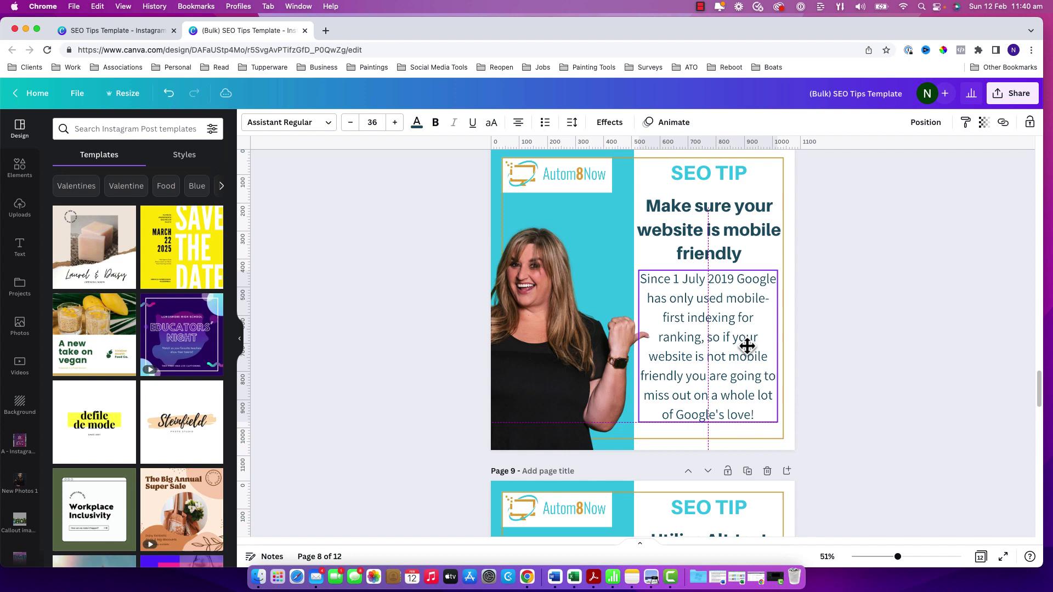
# Set page 9's Utilise Alt-text body line spacing to 1.56.
pyautogui.scroll(-5, 848, 241)
pyautogui.click(746, 335)
pyautogui.click(739, 233)
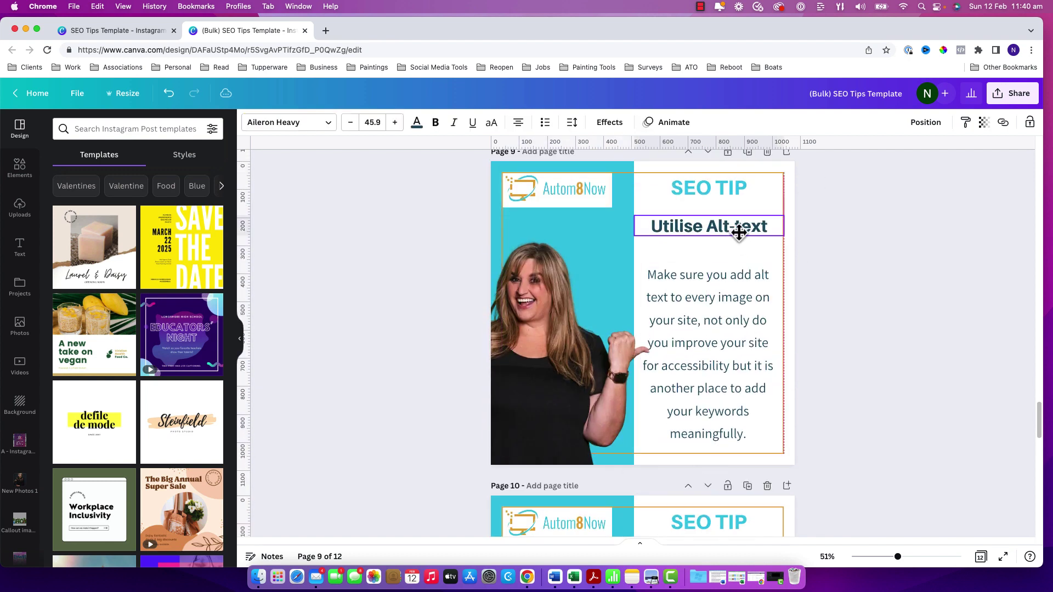
pyautogui.click(719, 318)
pyautogui.click(572, 121)
pyautogui.moveTo(664, 201); pyautogui.dragTo(649, 201)
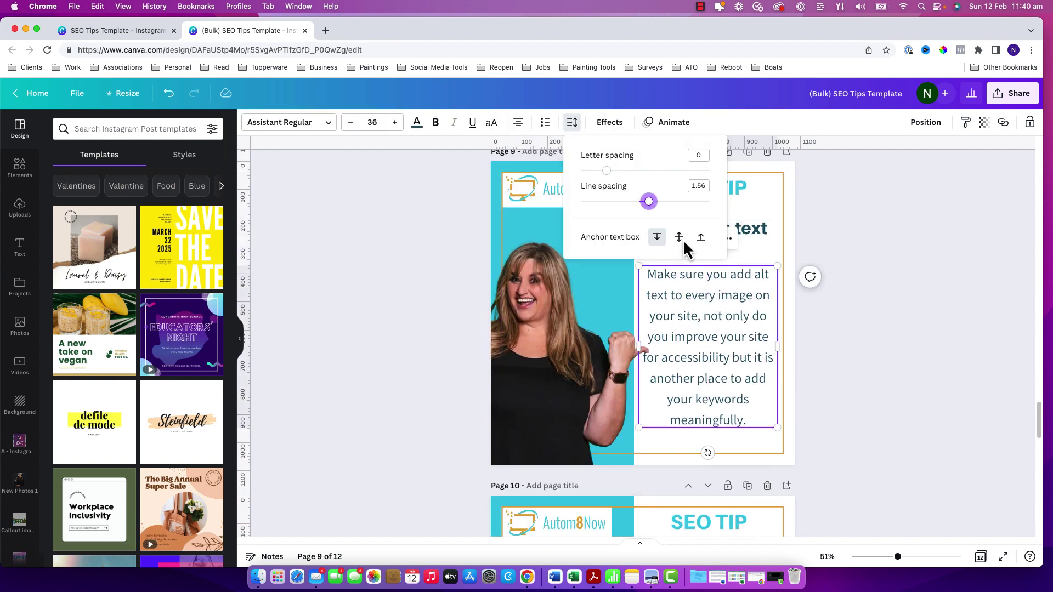
pyautogui.click(887, 334)
pyautogui.click(717, 365)
pyautogui.click(716, 365)
# Tighten page 10's body line spacing so the description fits its frame.
pyautogui.scroll(-3, 865, 346)
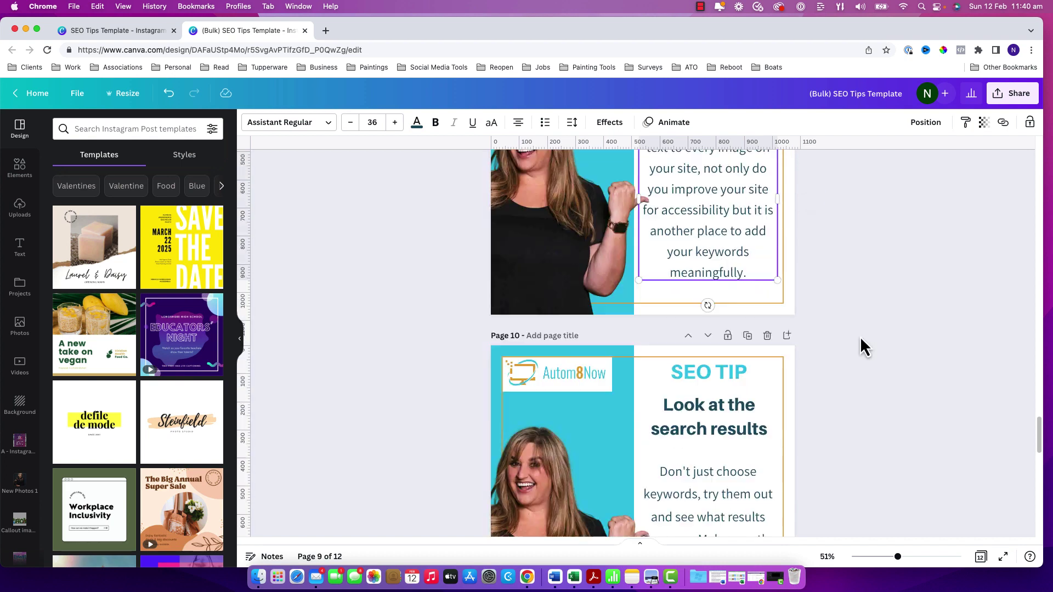
pyautogui.scroll(-3, 865, 346)
pyautogui.click(732, 353)
pyautogui.click(732, 353)
pyautogui.click(572, 122)
pyautogui.moveTo(663, 202); pyautogui.dragTo(649, 202)
pyautogui.click(726, 372)
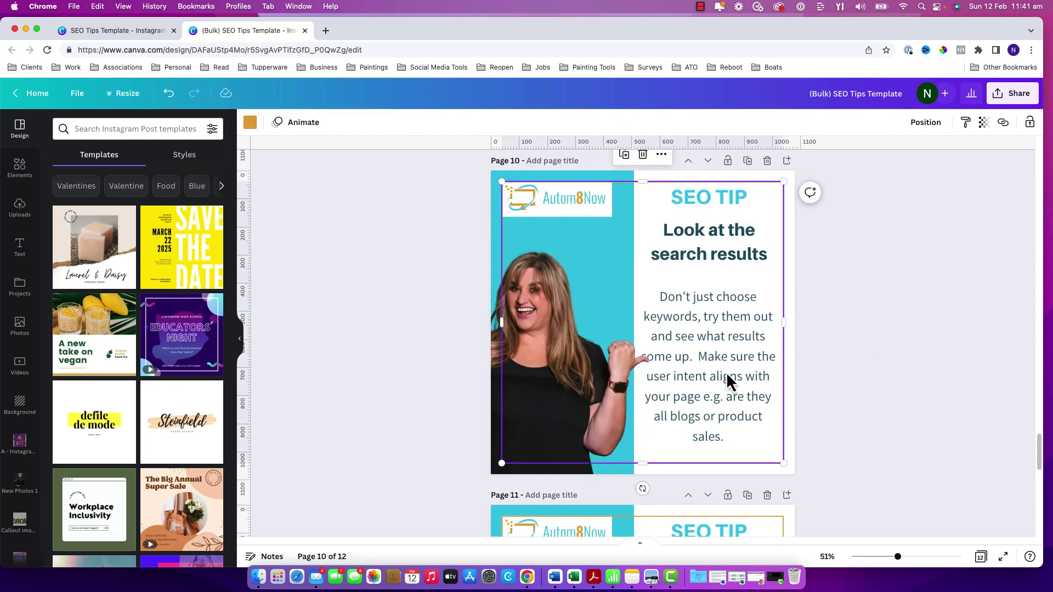
pyautogui.click(726, 372)
pyautogui.scroll(-5, 859, 357)
# Capitalise 'Featured Snippets' in page 11's heading.
pyautogui.click(732, 314)
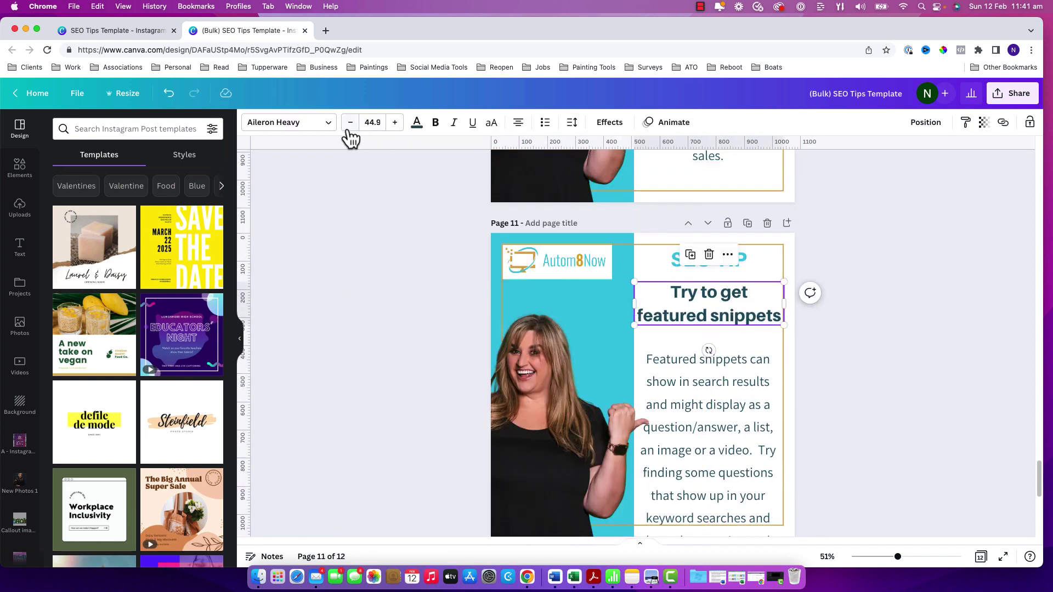
pyautogui.click(717, 313)
pyautogui.click(711, 315)
pyautogui.press('Delete')
pyautogui.write('S')
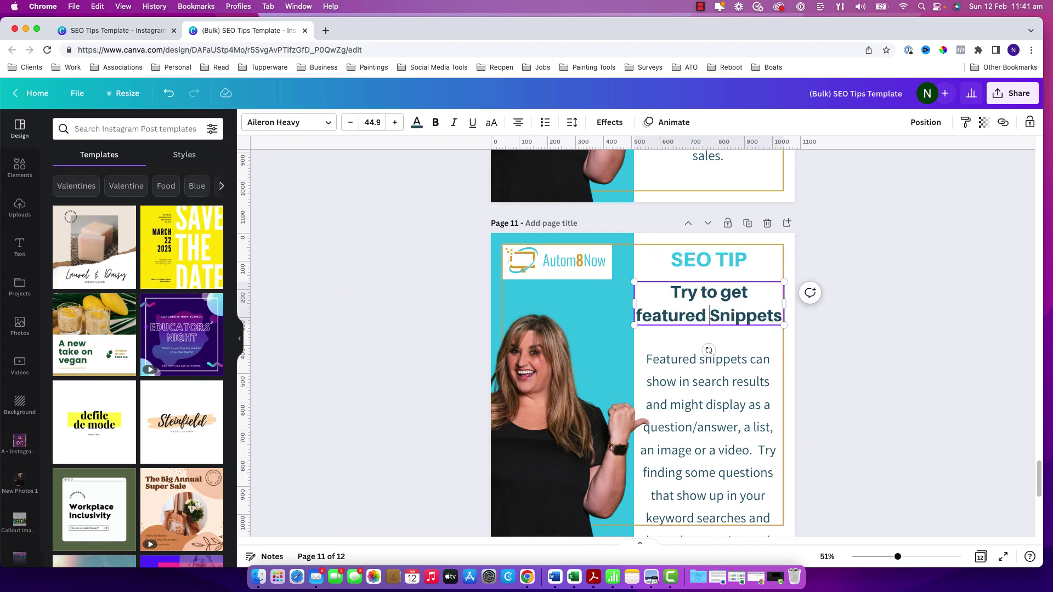
pyautogui.click(642, 315)
pyautogui.press('Delete')
pyautogui.write('F')
# Reduce the page 11 heading's font size by two steps.
pyautogui.click(350, 121)
pyautogui.click(350, 122)
pyautogui.click(350, 122)
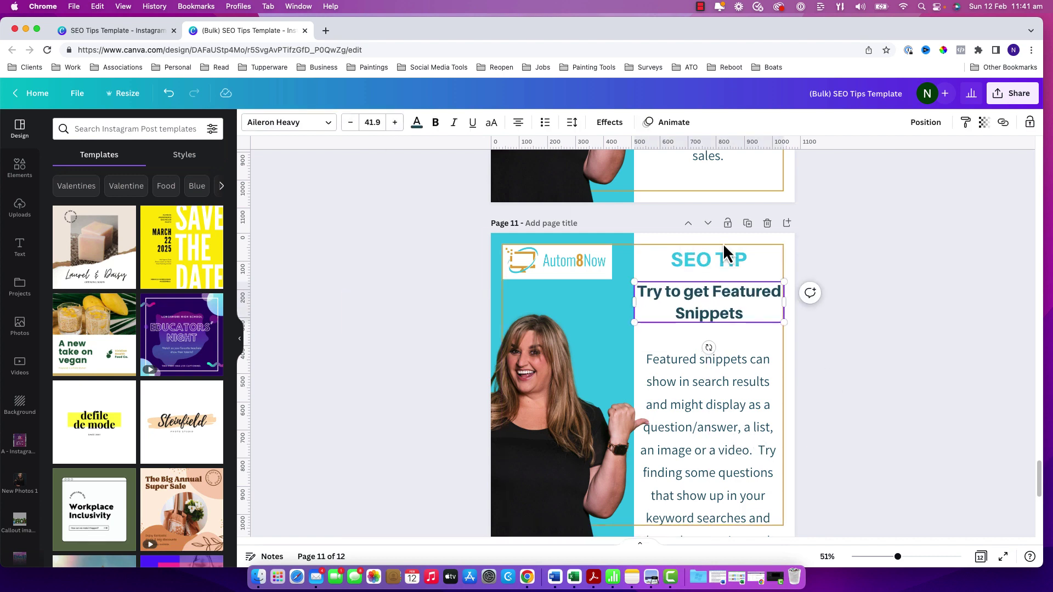
pyautogui.click(714, 292)
pyautogui.press('Return')
# Tighten page 11's body line spacing to 1.43 and move the body up under the heading.
pyautogui.click(727, 422)
pyautogui.click(727, 422)
pyautogui.click(572, 122)
pyautogui.moveTo(656, 202); pyautogui.dragTo(641, 203)
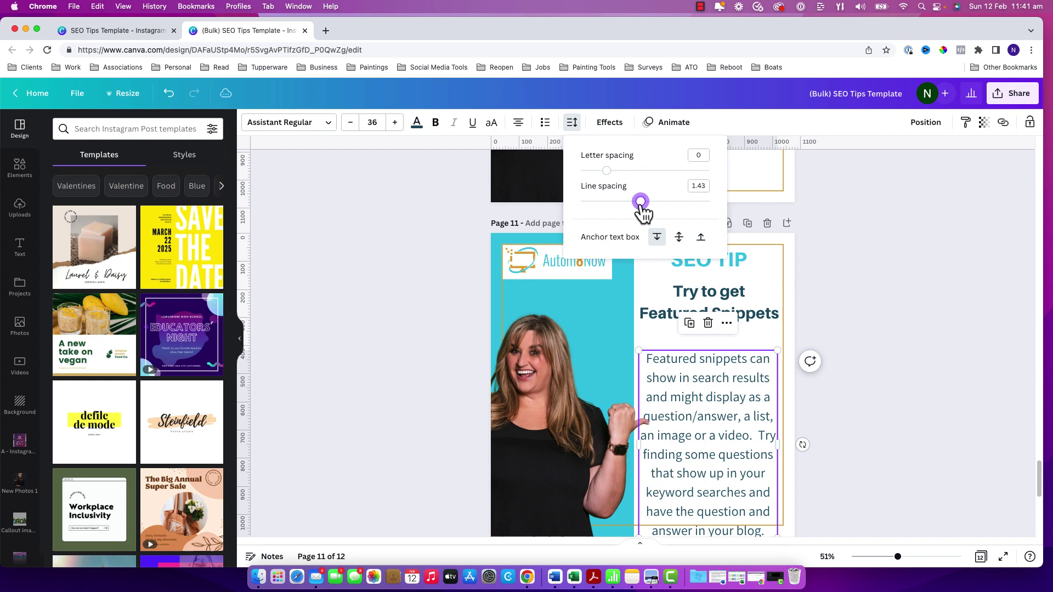
pyautogui.moveTo(745, 407); pyautogui.dragTo(744, 384)
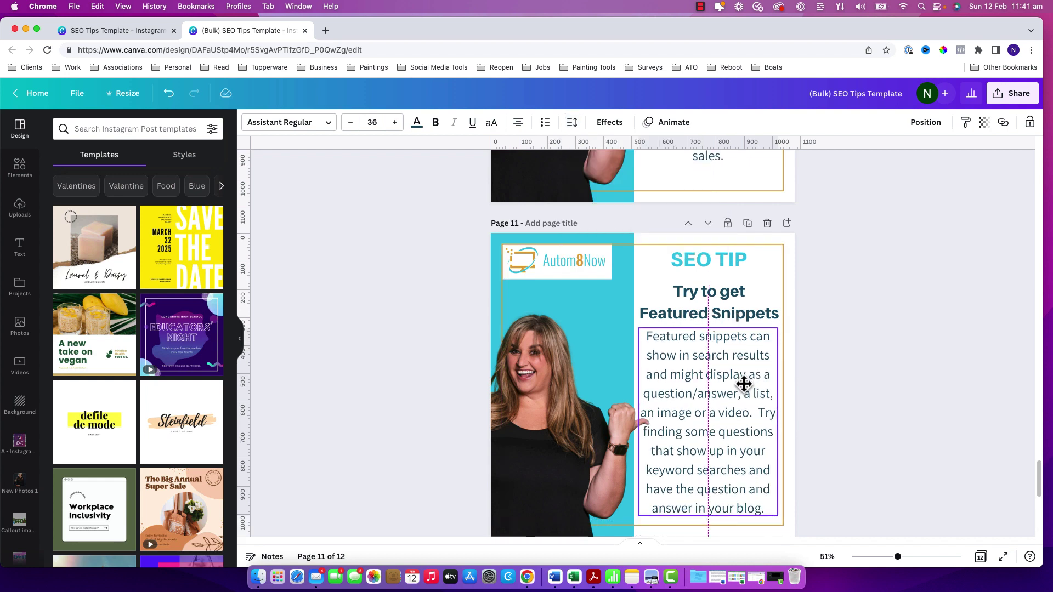
# Append 'Use some long tail keywords as they usually are low volume' to page 12's tip.
pyautogui.scroll(-5, 790, 322)
pyautogui.click(743, 338)
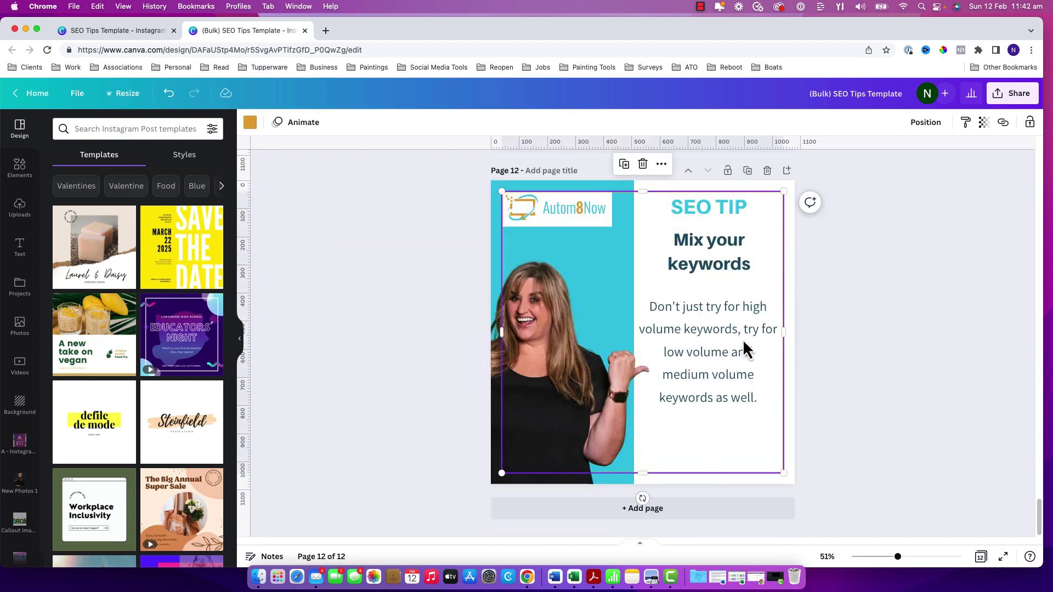
pyautogui.click(738, 386)
pyautogui.click(926, 123)
pyautogui.click(926, 122)
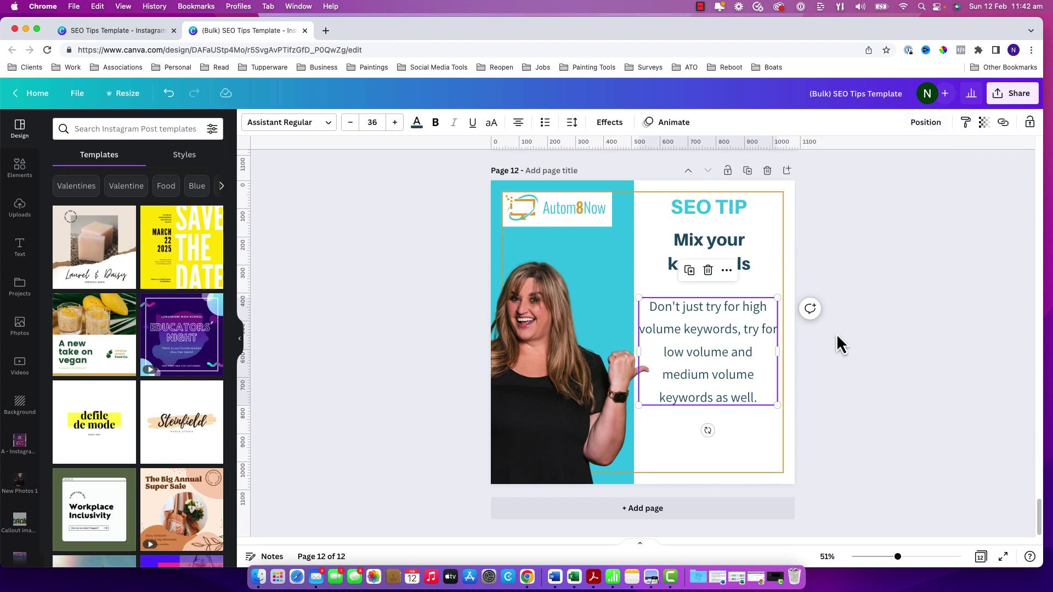
pyautogui.write('Use some long tail ')
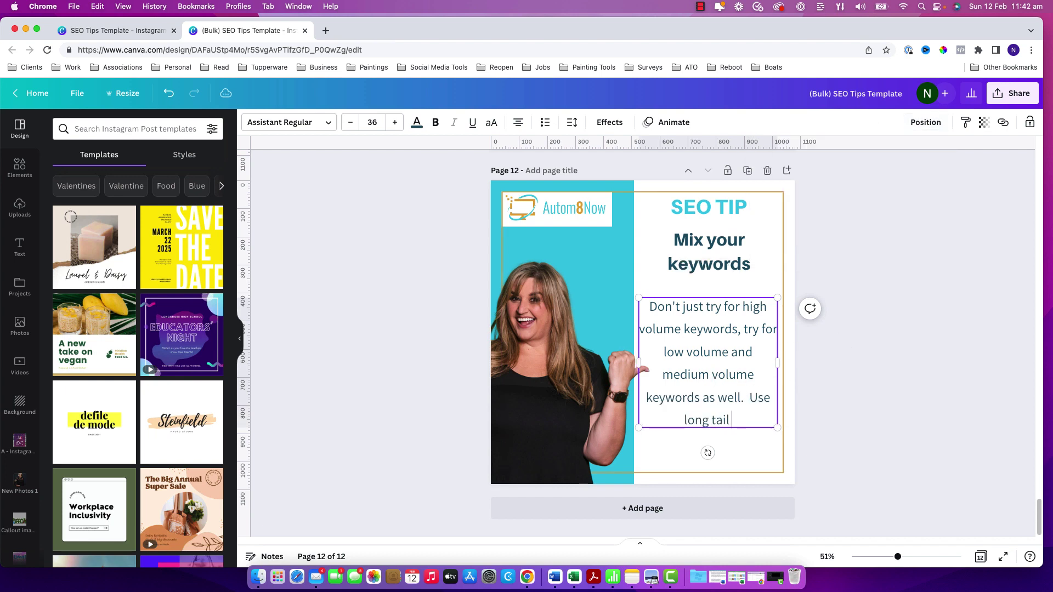
pyautogui.write('keywords as they usually are ')
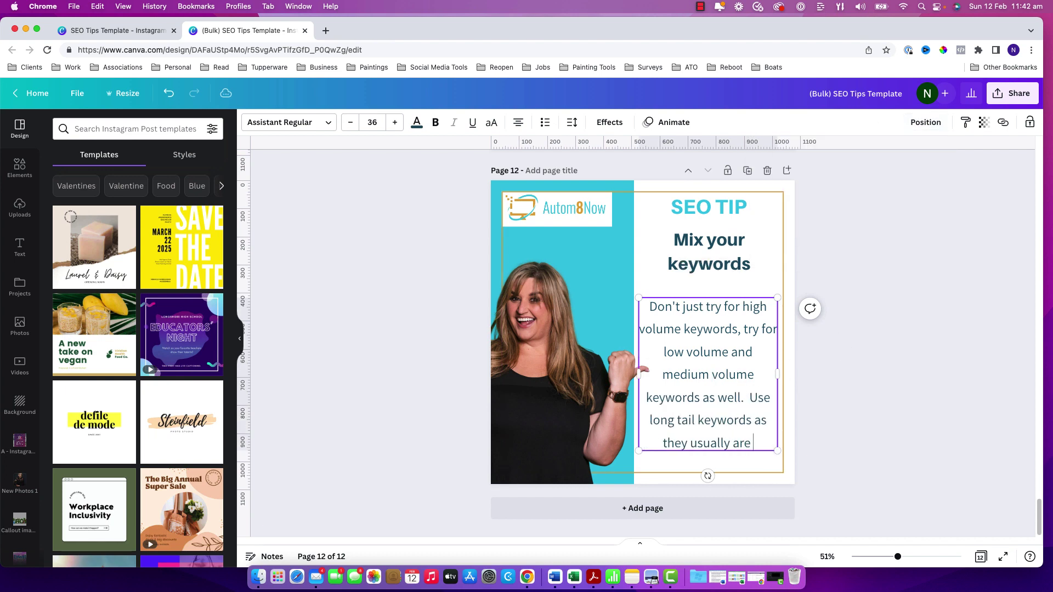
pyautogui.write('low volume.')
pyautogui.click(652, 420)
pyautogui.write('some')
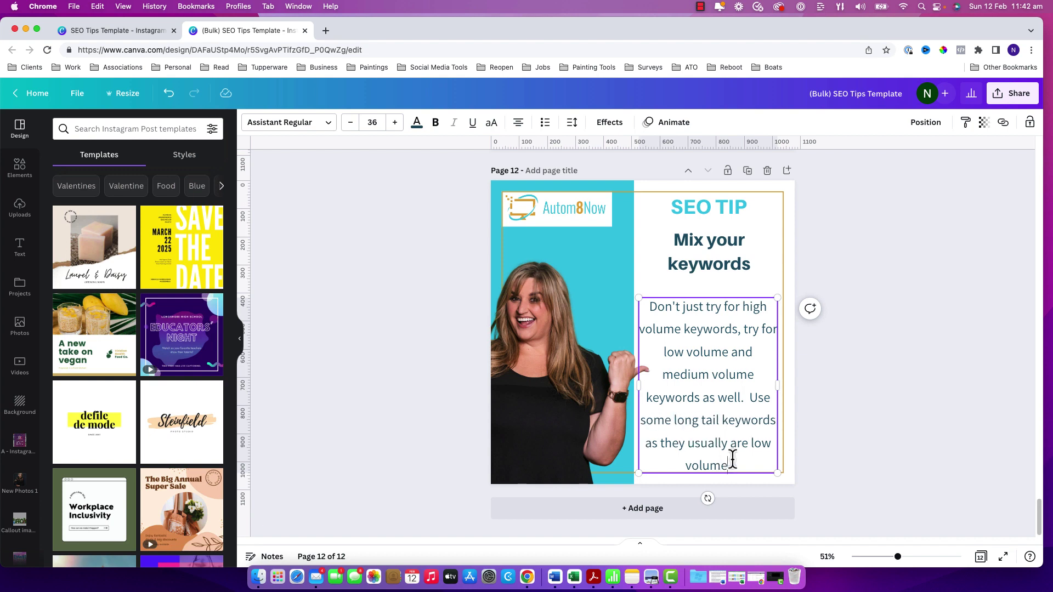
pyautogui.click(880, 346)
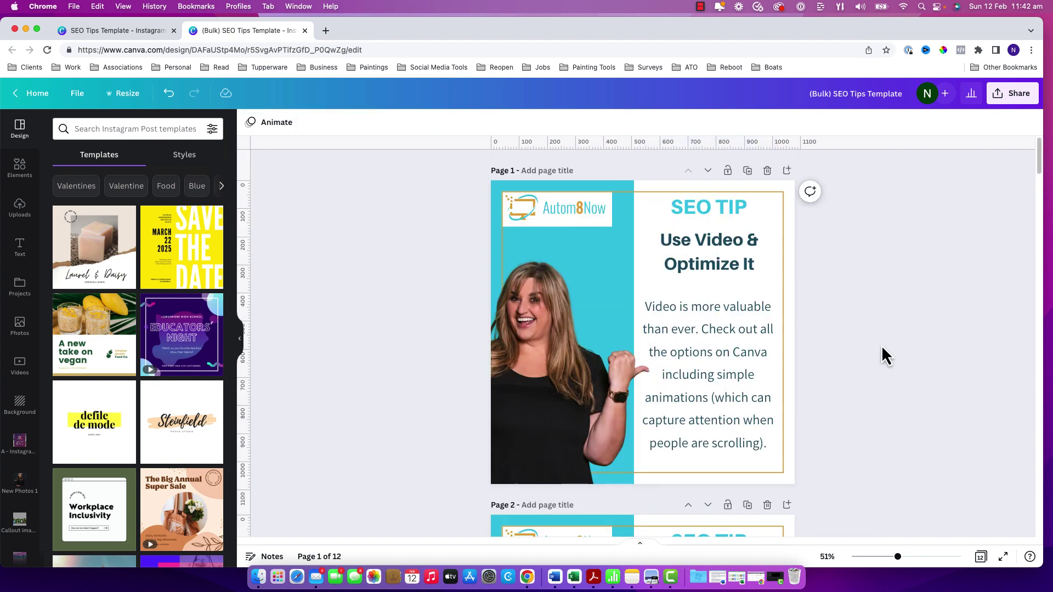